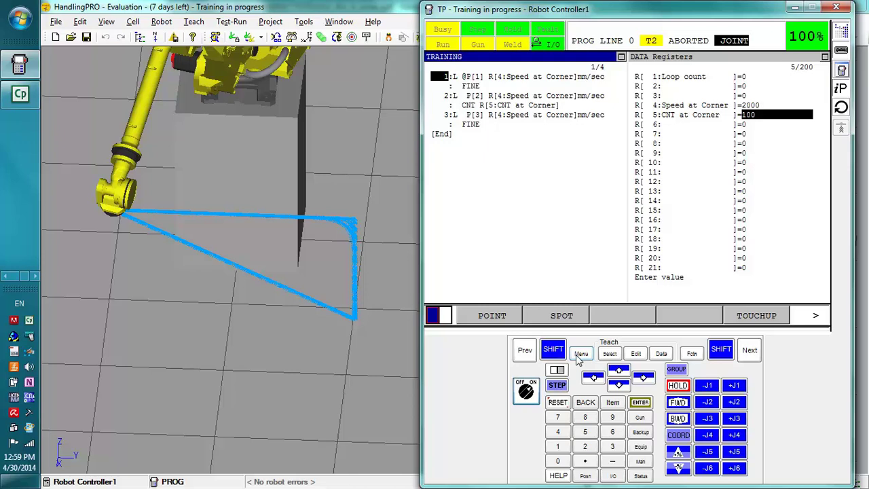
Open the pendant's FILE screen through MENU > 7 FILE > 1 File, listing MC:\ file types
{"action": "left_click", "coordinate": [578, 356]}
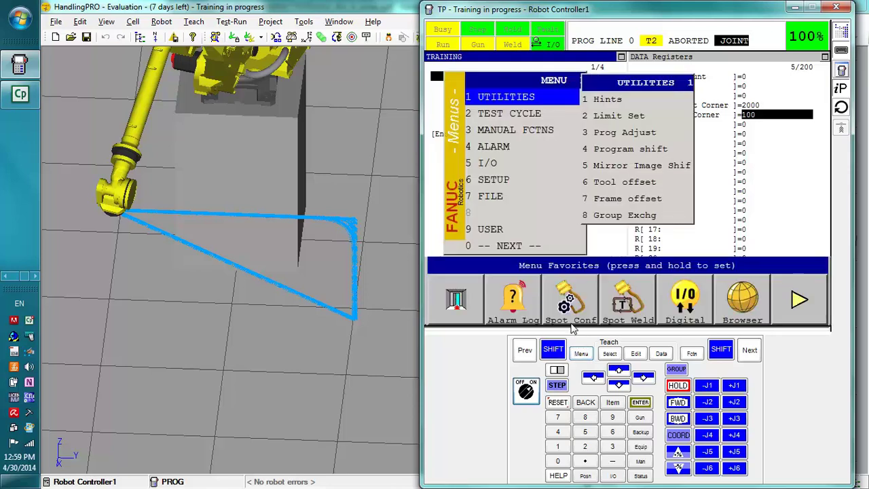
{"action": "left_click", "coordinate": [505, 197]}
{"action": "left_click", "coordinate": [613, 101]}
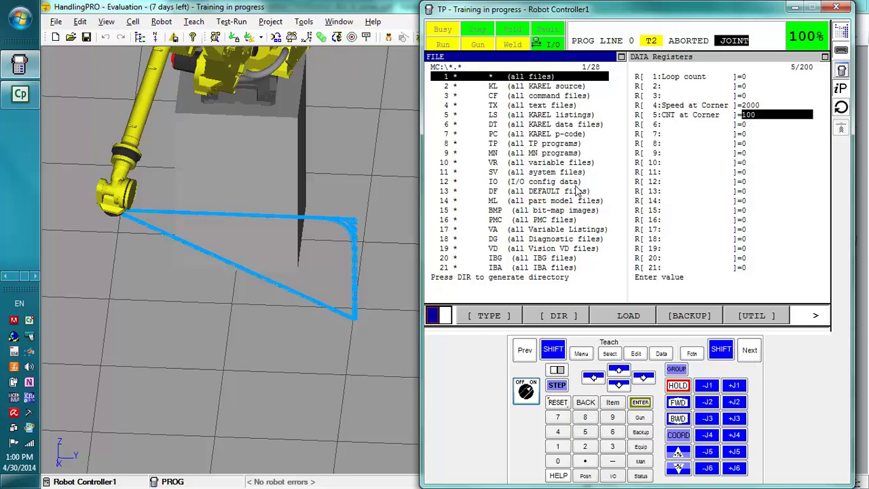
Set the FILE screen device to 6 USB Disk (UD1:) with UTIL > Set Device
{"action": "left_click", "coordinate": [750, 316]}
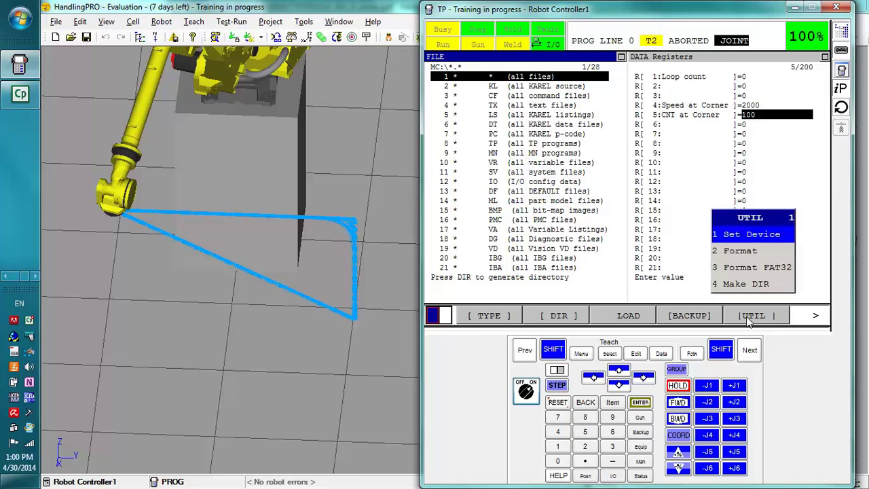
{"action": "left_click", "coordinate": [744, 236]}
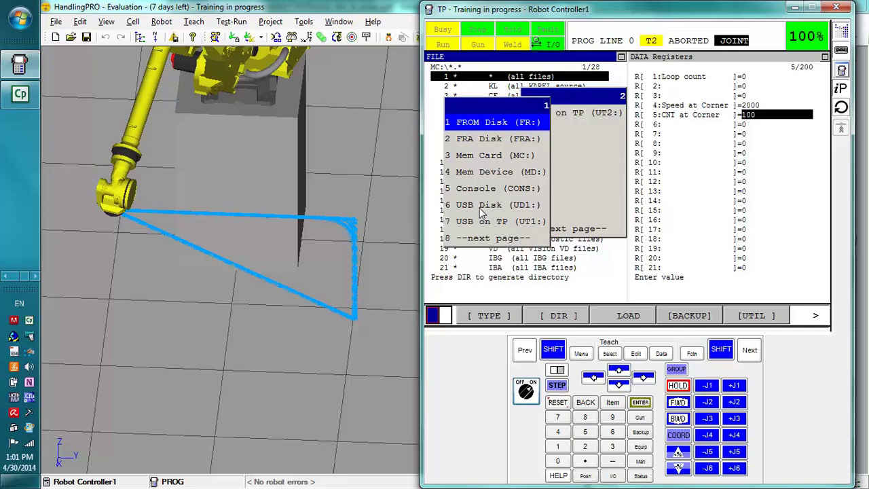
{"action": "left_click", "coordinate": [480, 205]}
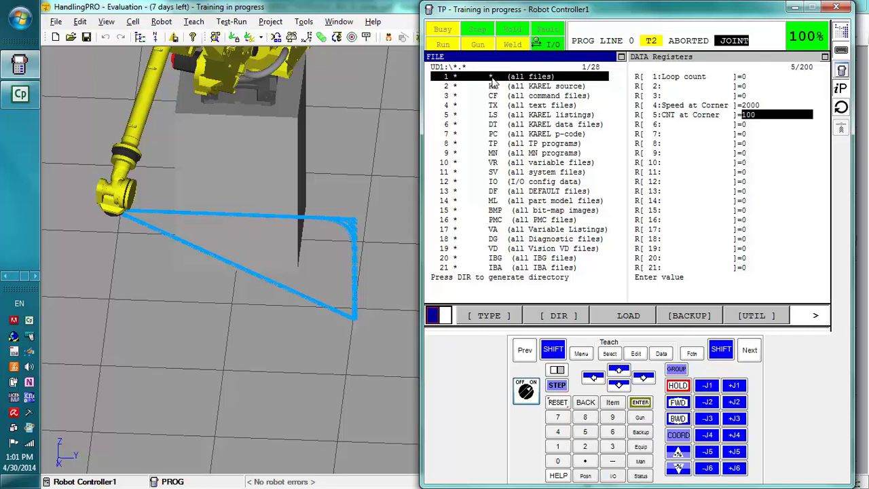
Make a new directory named EB-2104-4-30 on the USB disk and browse into it
{"action": "left_click", "coordinate": [641, 403]}
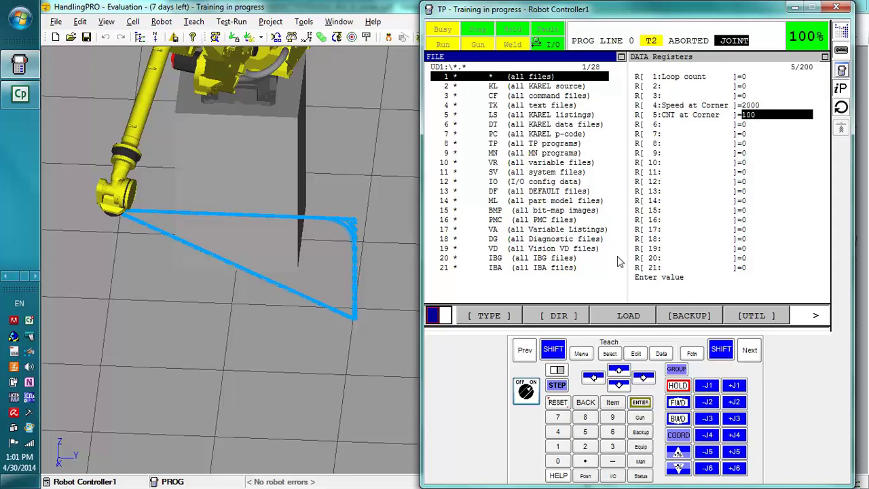
{"action": "left_click", "coordinate": [751, 317]}
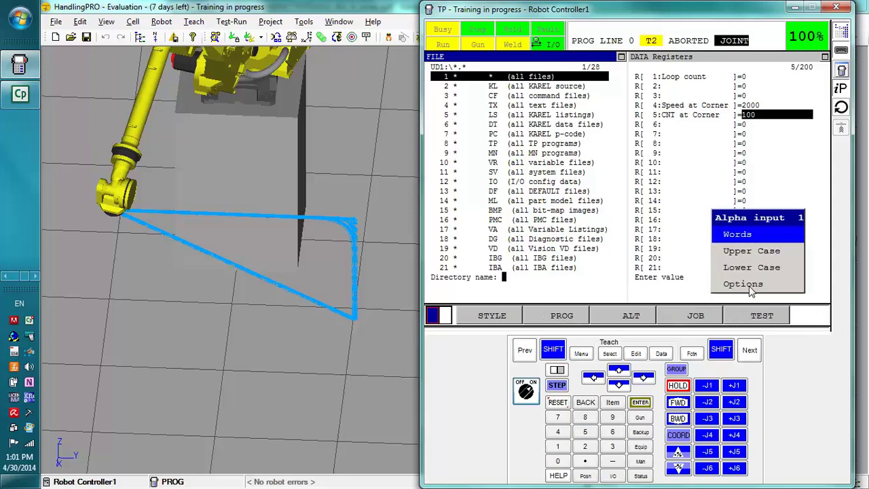
{"action": "left_click", "coordinate": [750, 286]}
{"action": "left_click", "coordinate": [748, 286]}
{"action": "left_click", "coordinate": [753, 316]}
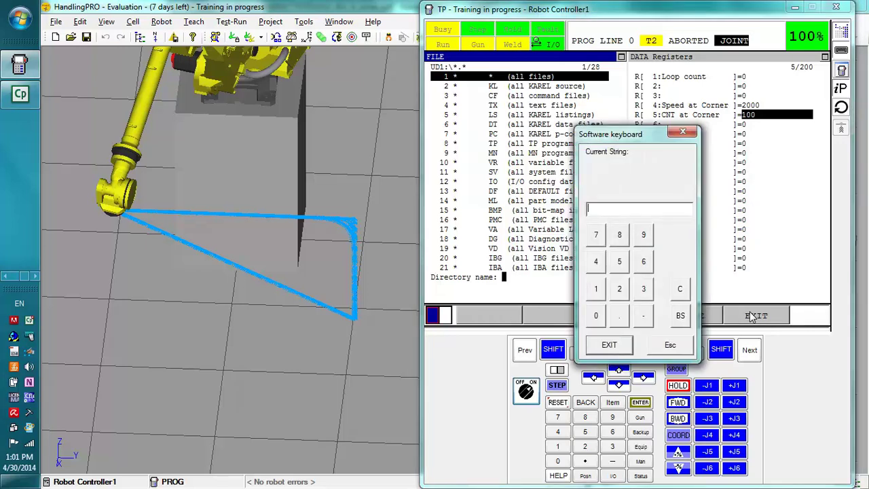
{"action": "type", "text": "EB-2104-4-30"}
{"action": "left_click", "coordinate": [618, 347]}
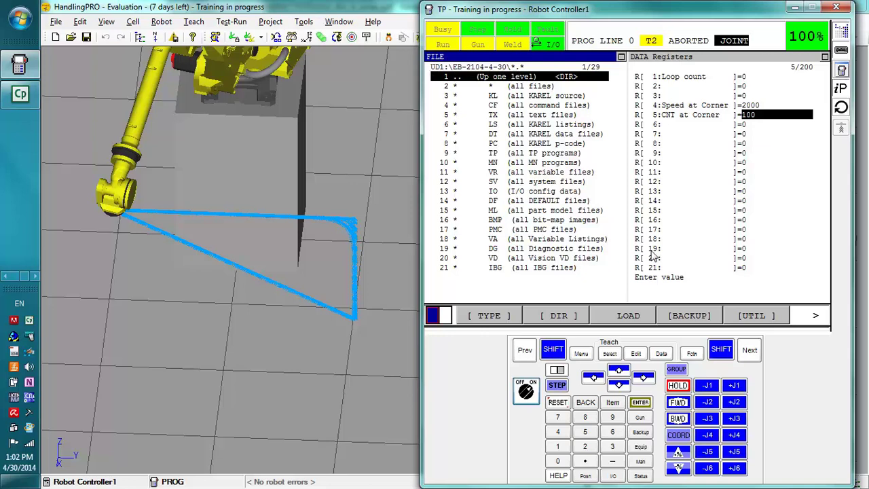
Bring up the BACKUP choices, from System files and TP programs to All of above
{"action": "left_click", "coordinate": [700, 324]}
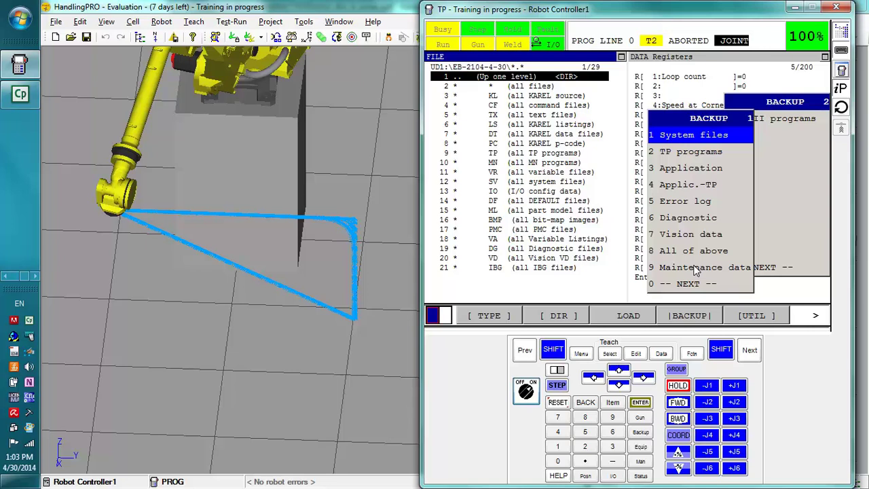
Page to the second set of backup choices to see ASCII programs
{"action": "left_click", "coordinate": [775, 152]}
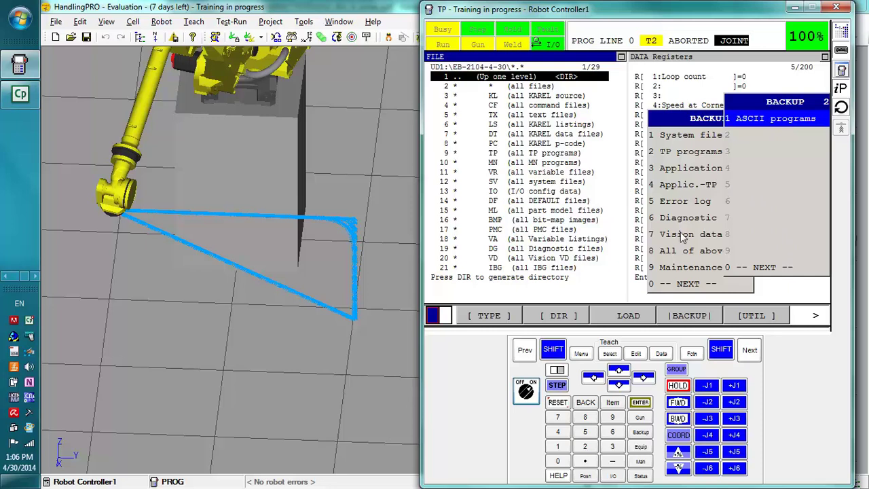
Close the backup menu, then create and enter subdirectory HS_L1R2 inside EB-2104-4-30
{"action": "left_click", "coordinate": [685, 321]}
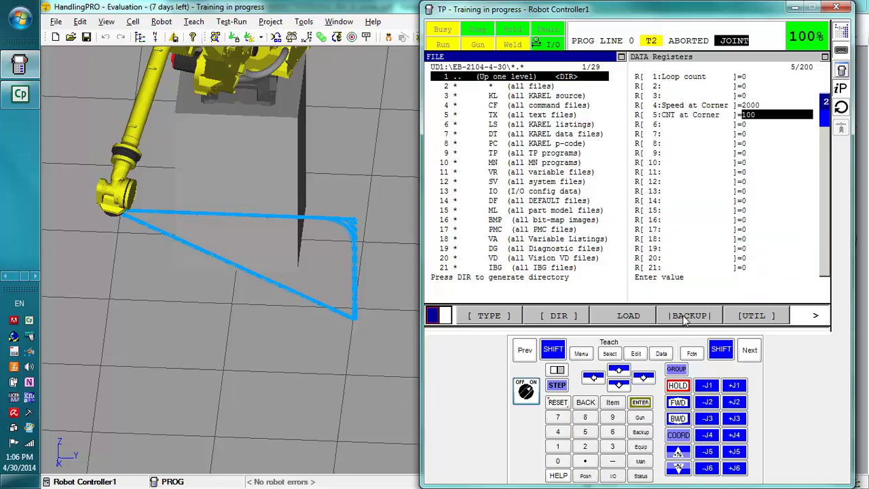
{"action": "left_click", "coordinate": [753, 316]}
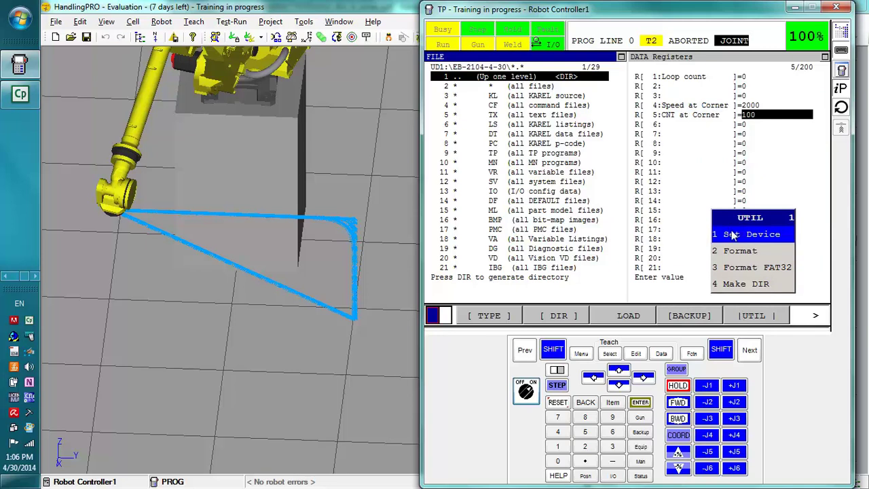
{"action": "left_click", "coordinate": [745, 284]}
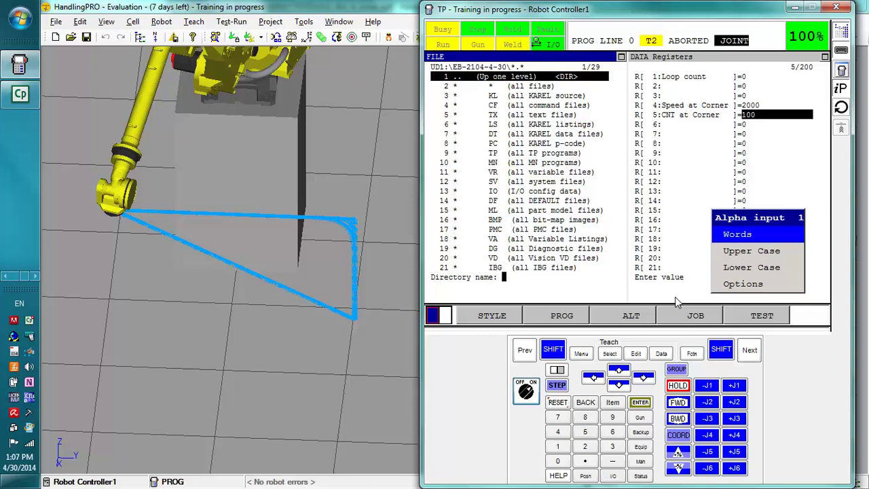
{"action": "left_click", "coordinate": [774, 290]}
{"action": "left_click", "coordinate": [761, 315]}
{"action": "type", "text": "HS_L1"}
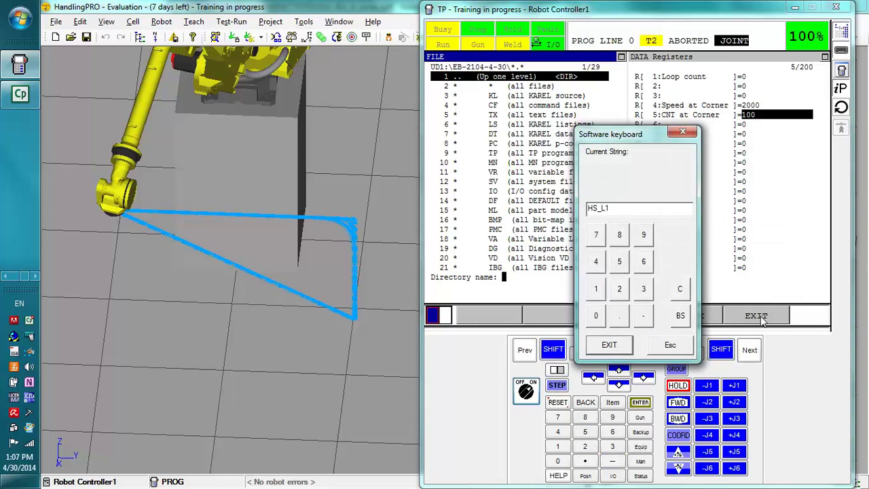
{"action": "type", "text": "R2"}
{"action": "left_click", "coordinate": [609, 345]}
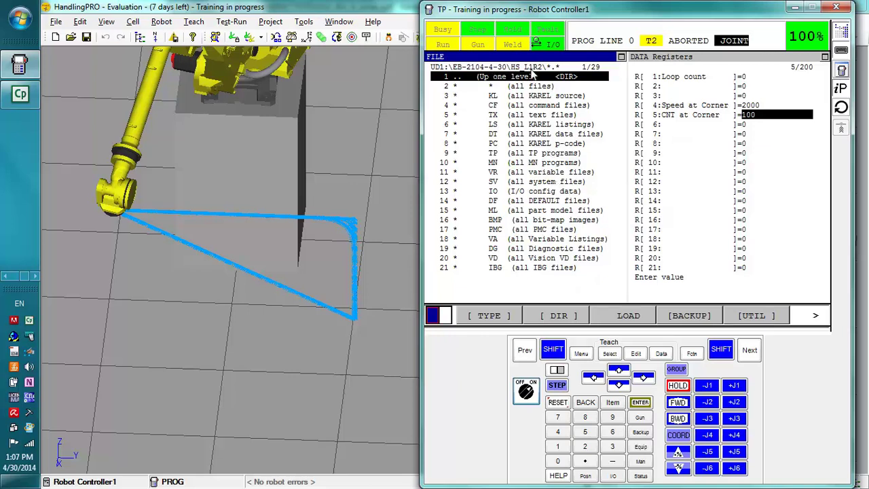
Start an All of above backup, answering NO to deleting the HS_L1R2 folder first
{"action": "left_click", "coordinate": [694, 314]}
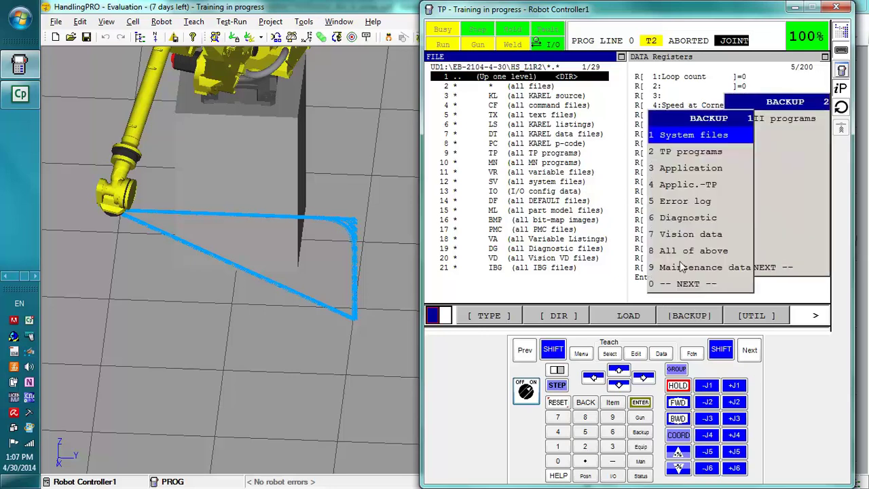
{"action": "left_click", "coordinate": [680, 252]}
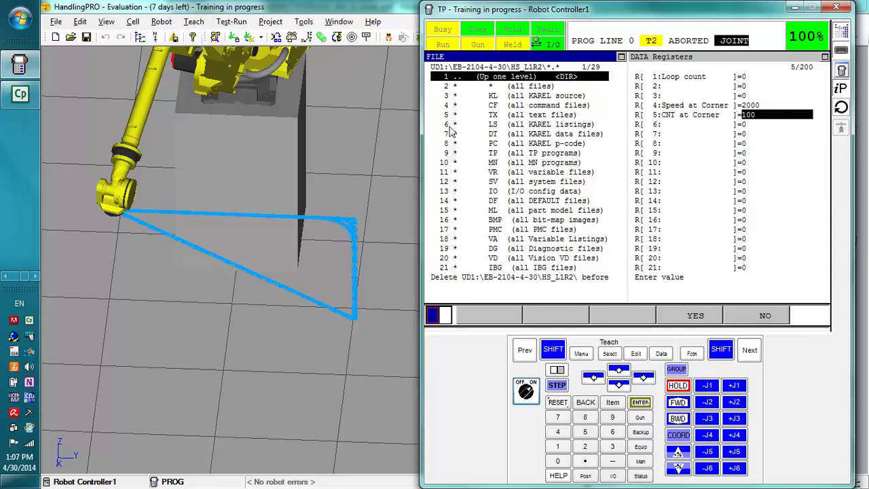
{"action": "left_click", "coordinate": [754, 316]}
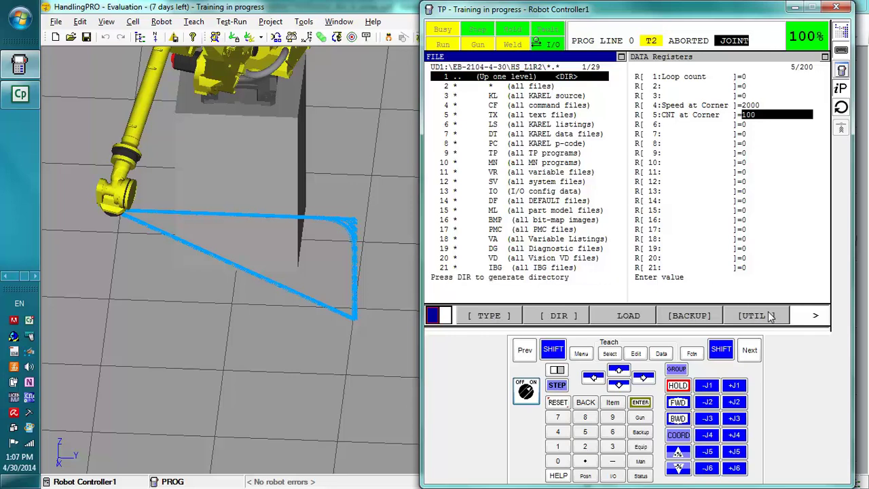
Switch the pendant to a single full-width FILE screen and choose BACKUP > All of above
{"action": "left_click", "coordinate": [558, 370], "text": "shift"}
{"action": "left_click", "coordinate": [625, 162]}
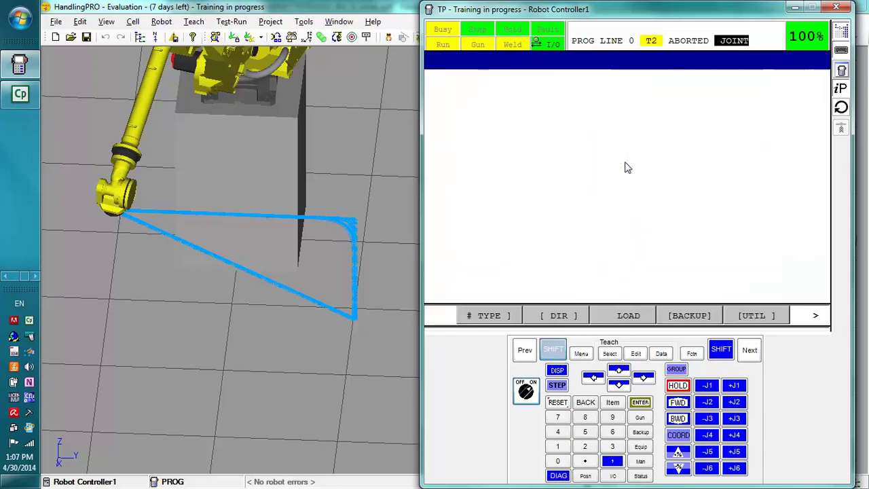
{"action": "left_click", "coordinate": [700, 319]}
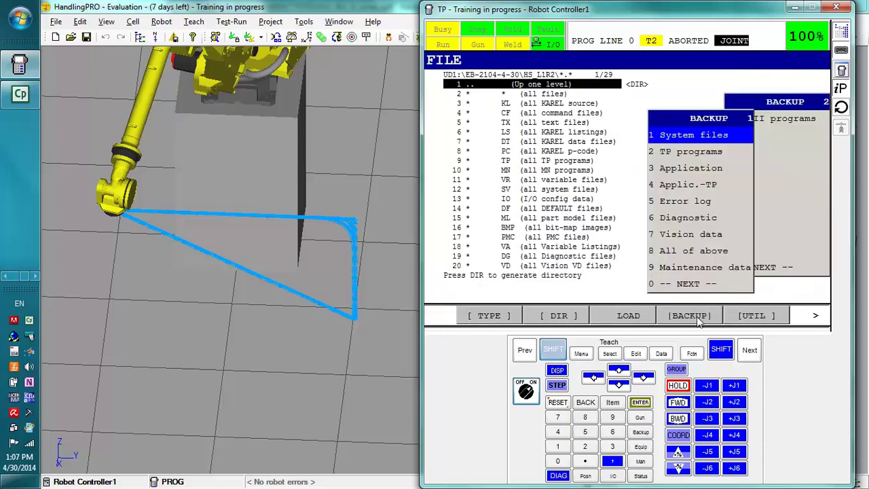
{"action": "left_click", "coordinate": [683, 253]}
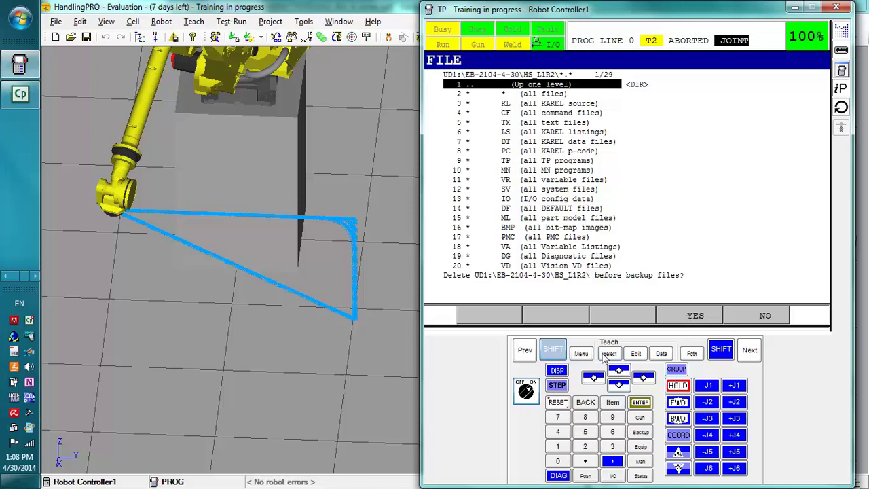
With SHIFT held, approve clearing HS_L1R2 and back up all 101 files into it
{"action": "left_click", "coordinate": [554, 349]}
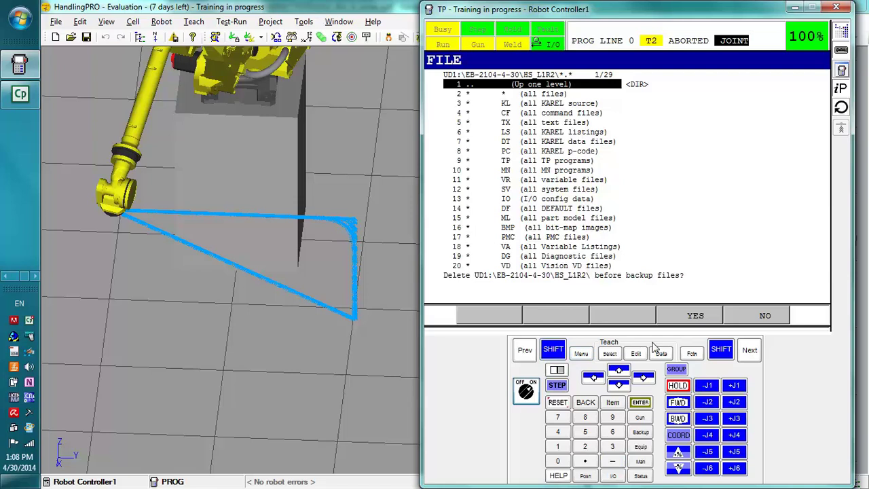
{"action": "left_click", "coordinate": [703, 316]}
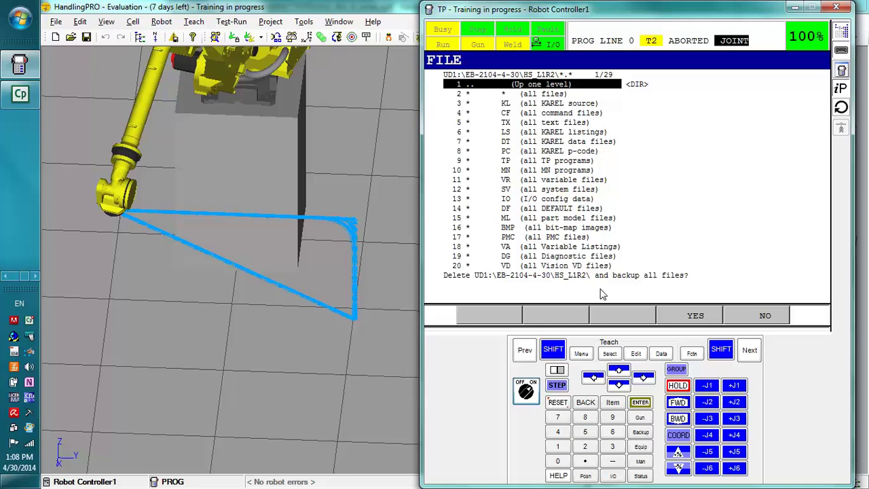
{"action": "left_click", "coordinate": [694, 323]}
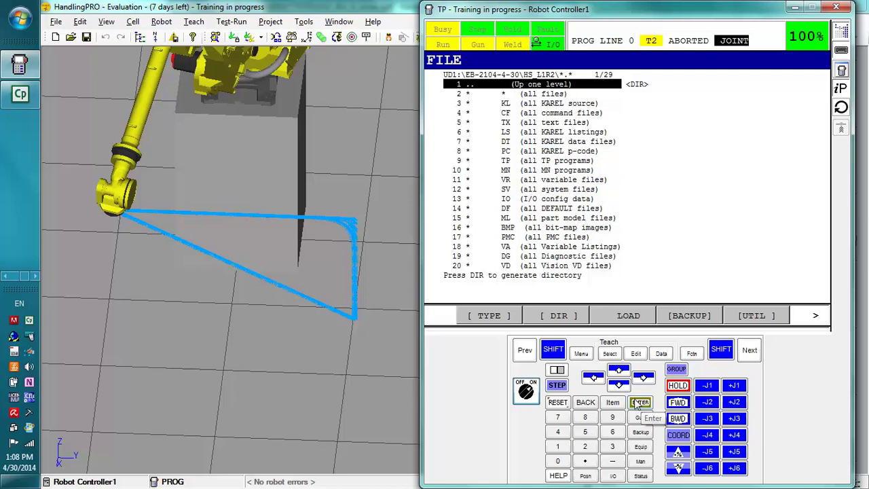
List all files in HS_L1R2, then go up one level to UD1:\EB-2104-4-30\
{"action": "left_click", "coordinate": [618, 386]}
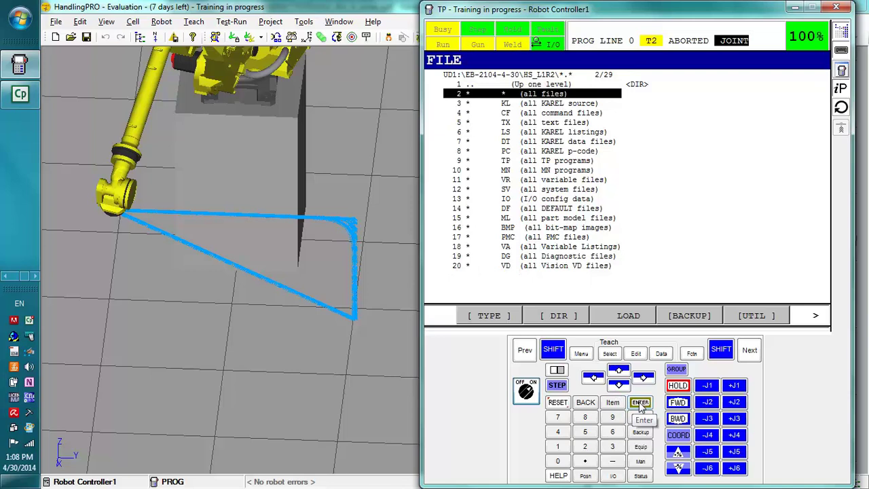
{"action": "left_click", "coordinate": [640, 403]}
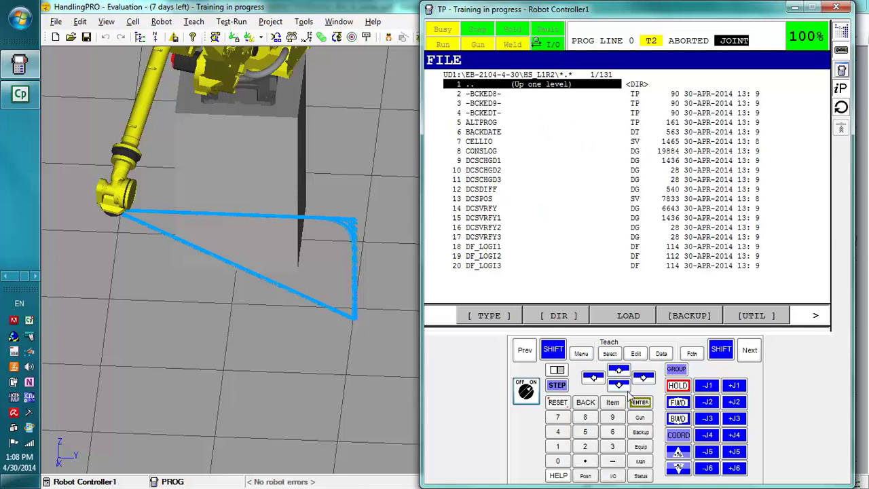
{"action": "left_click", "coordinate": [640, 404]}
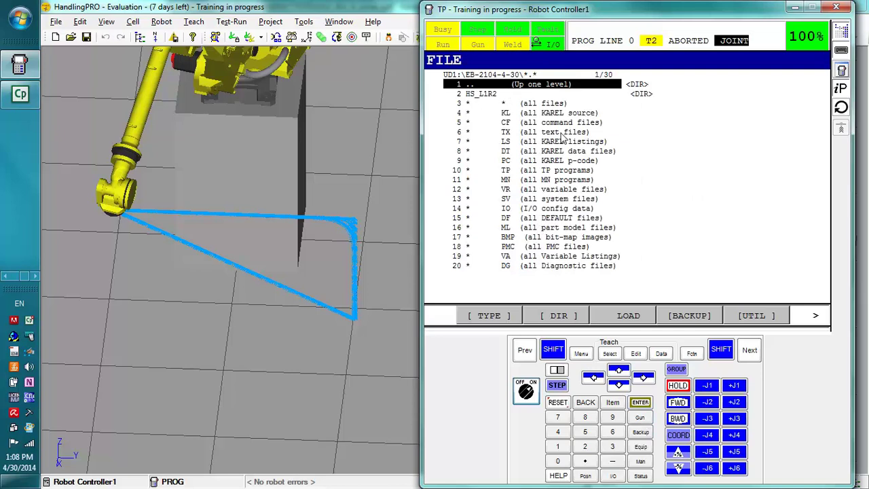
Make directory HS_L1R2T under EB-2104-4-30 on the USB drive and browse into it
{"action": "left_click", "coordinate": [755, 316]}
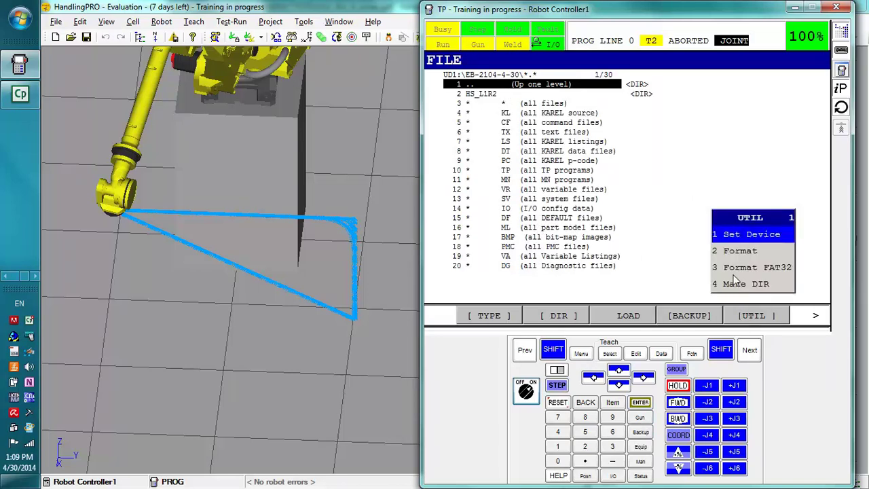
{"action": "left_click", "coordinate": [740, 285]}
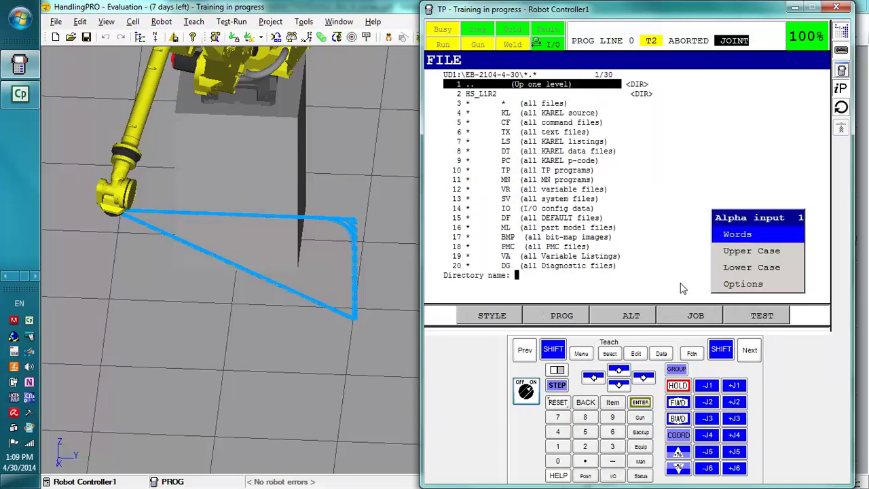
{"action": "left_click", "coordinate": [744, 284]}
{"action": "left_click", "coordinate": [755, 316]}
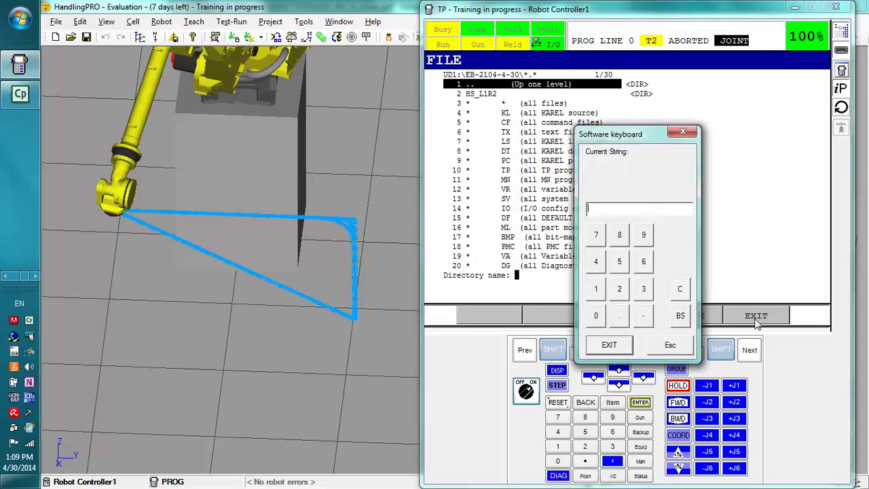
{"action": "type", "text": "HS_L"}
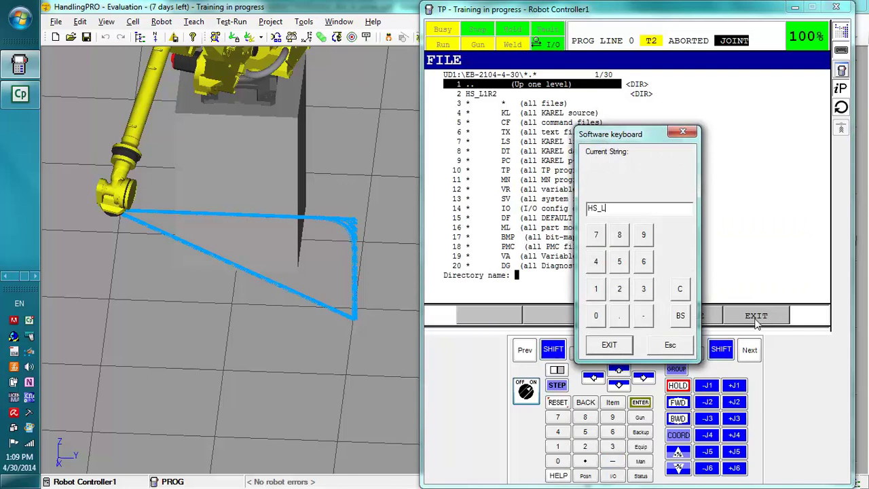
{"action": "type", "text": "1R2T"}
{"action": "left_click", "coordinate": [609, 346]}
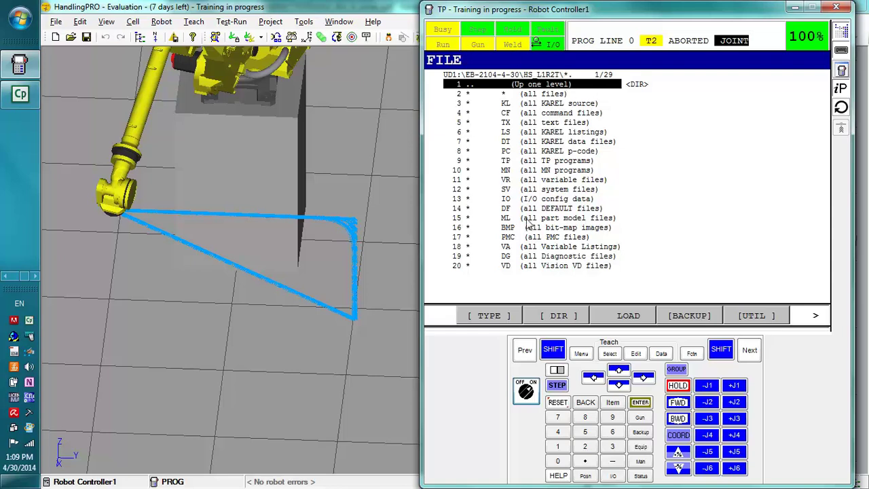
Back up all programs into HS_L1R2T, answering ALL, and list every file in the folder
{"action": "left_click", "coordinate": [689, 315]}
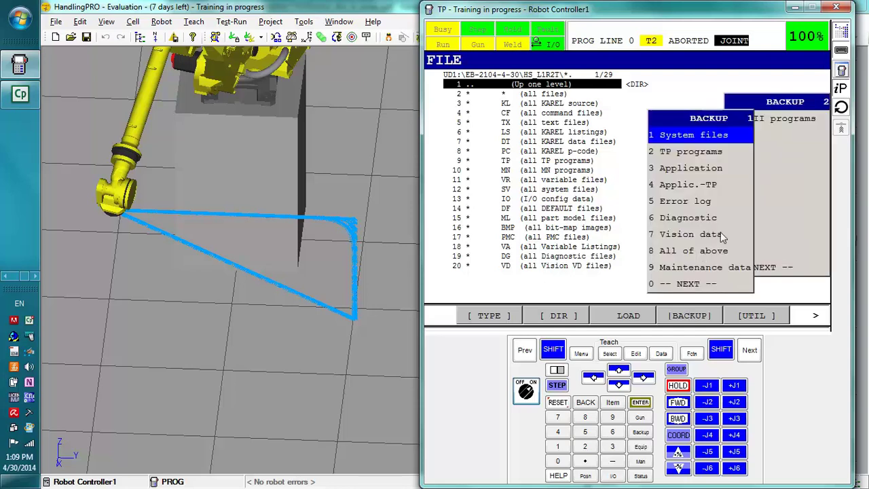
{"action": "left_click", "coordinate": [784, 123]}
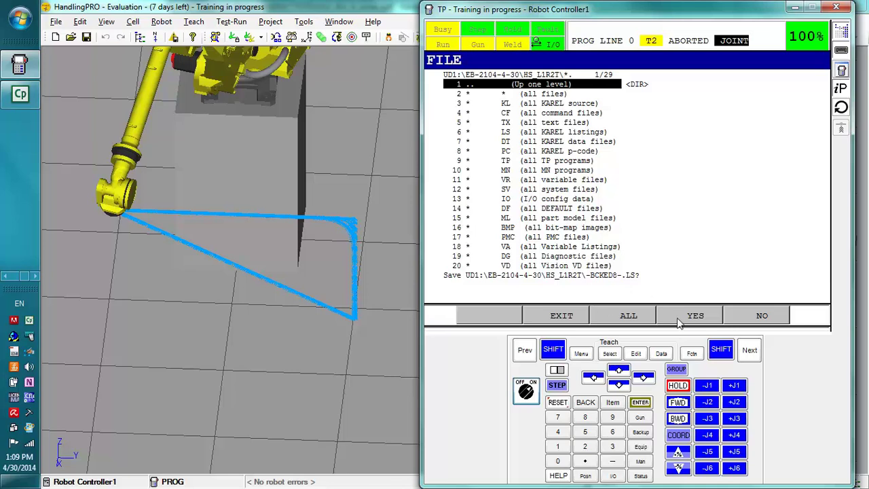
{"action": "left_click", "coordinate": [617, 317]}
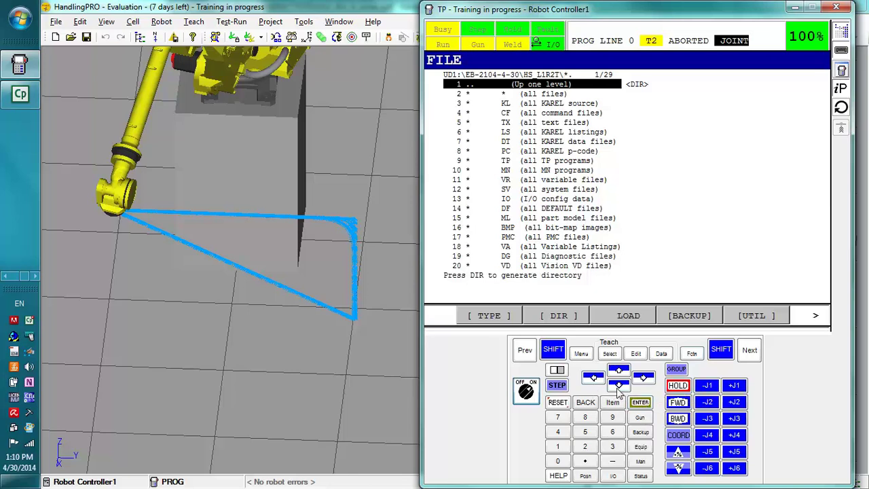
{"action": "left_click", "coordinate": [616, 388]}
{"action": "left_click", "coordinate": [640, 403]}
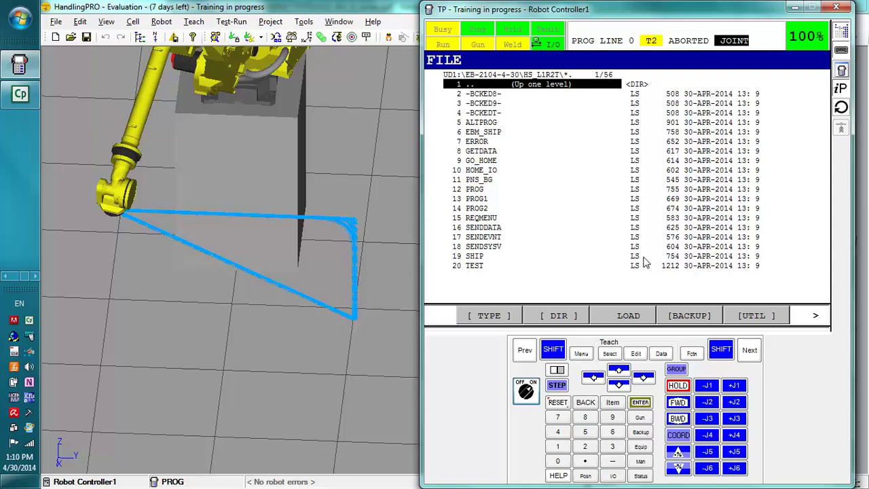
Show the storage device list under the UTIL Set Device option
{"action": "left_click", "coordinate": [755, 316]}
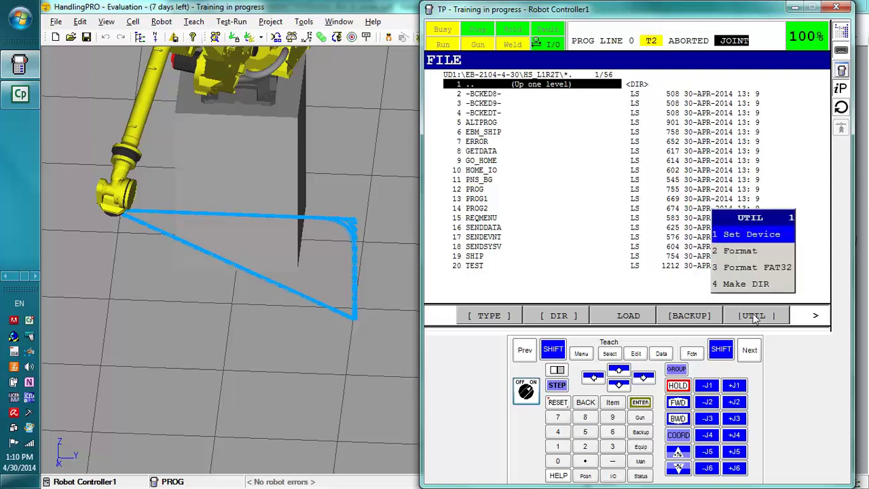
{"action": "left_click", "coordinate": [746, 237]}
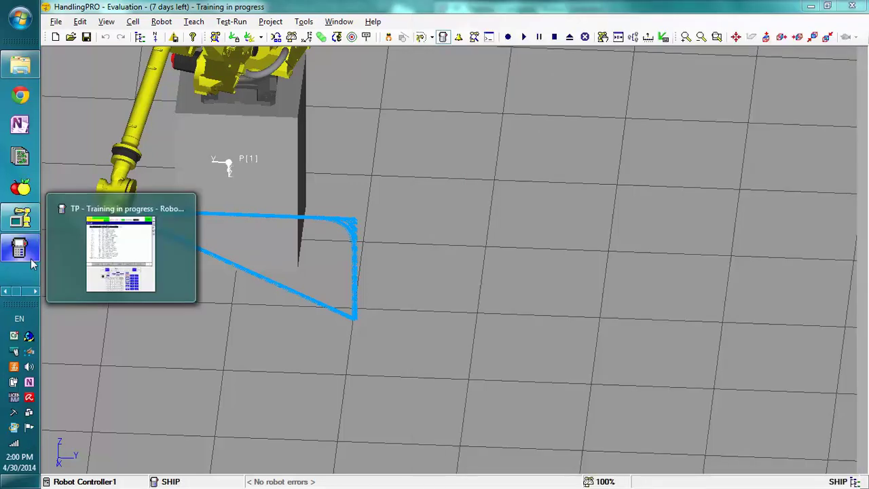
Delete the TRAINING program from the controller, leaving TRAINING2 and TRAINING3
{"action": "left_click", "coordinate": [30, 258]}
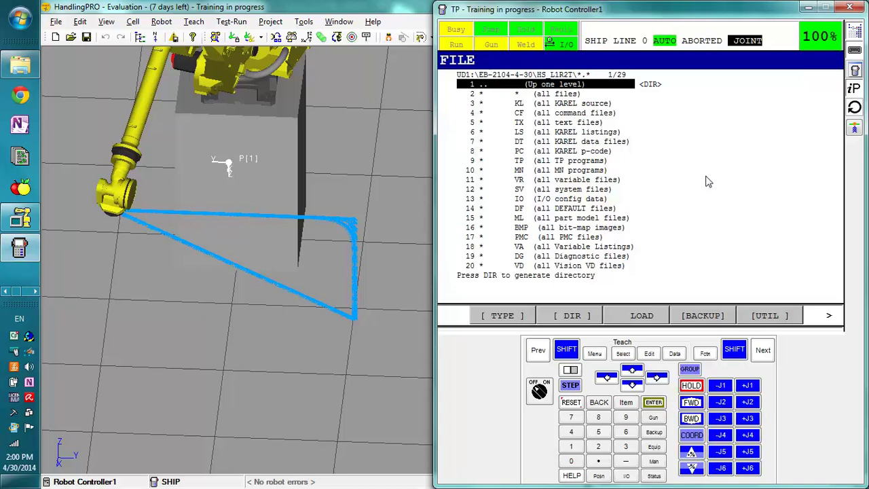
{"action": "left_click", "coordinate": [624, 354]}
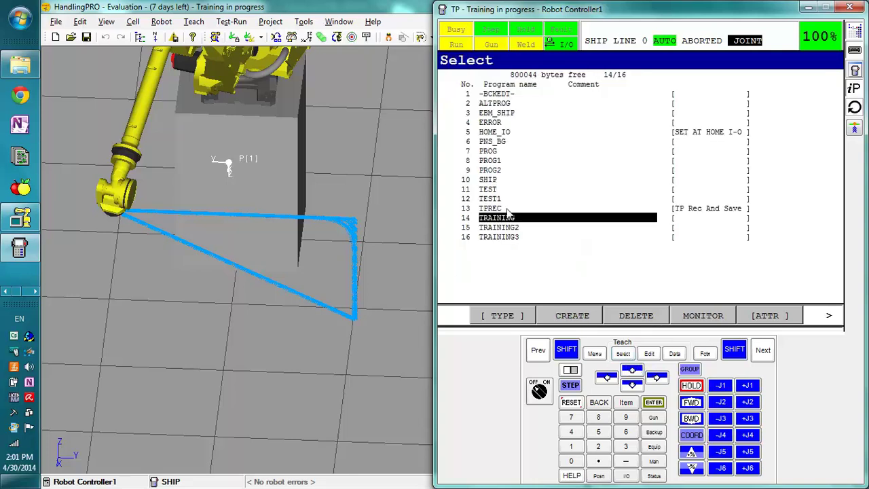
{"action": "left_click", "coordinate": [518, 229]}
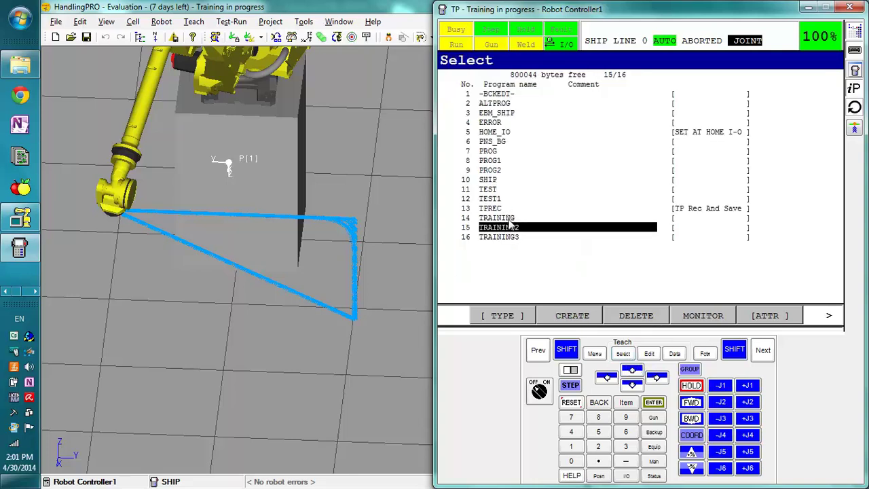
{"action": "left_click", "coordinate": [511, 219]}
{"action": "left_click", "coordinate": [656, 311]}
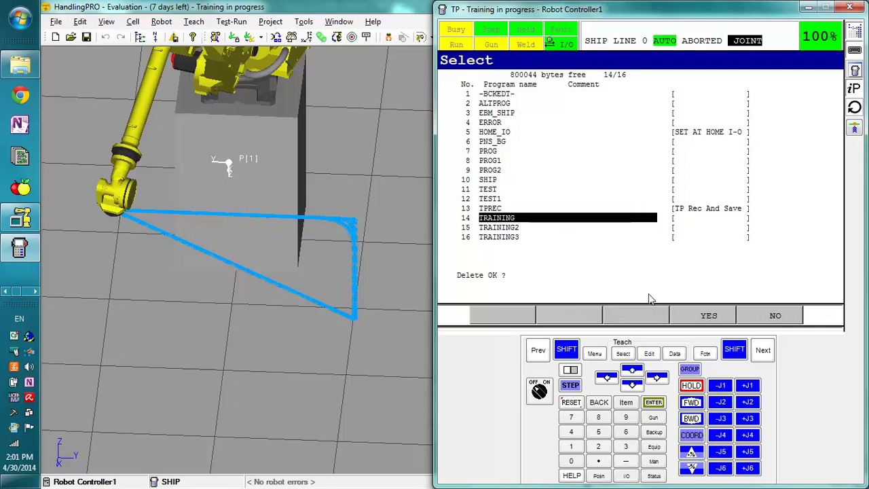
{"action": "left_click", "coordinate": [706, 316]}
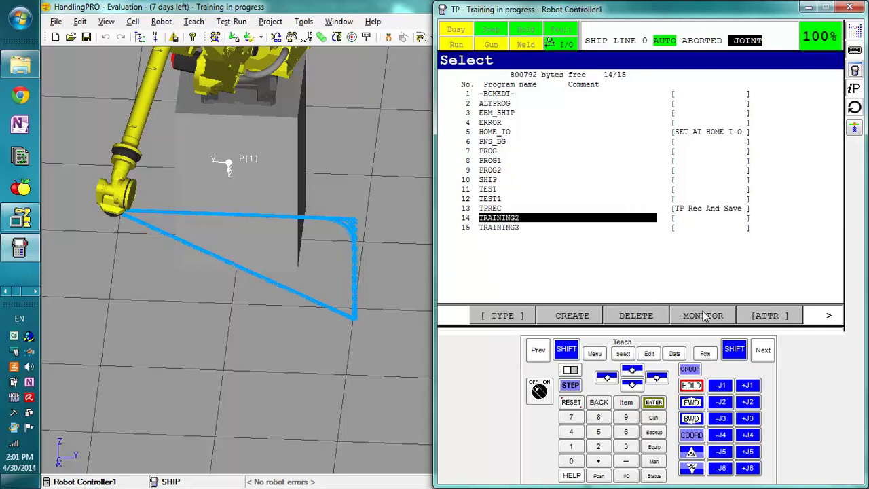
Open the File browser, go up to EB-2104-4-30 and enter the HS_L1R2 backup folder
{"action": "left_click", "coordinate": [595, 354]}
{"action": "left_click", "coordinate": [505, 196]}
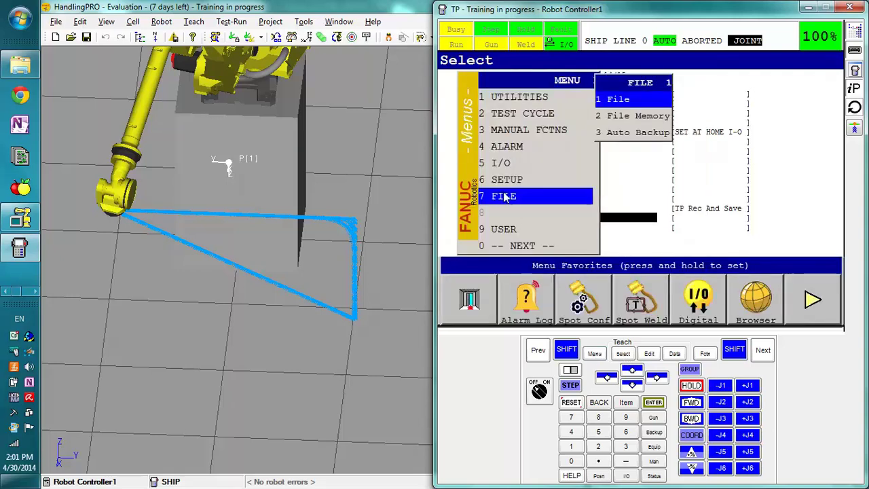
{"action": "left_click", "coordinate": [615, 106]}
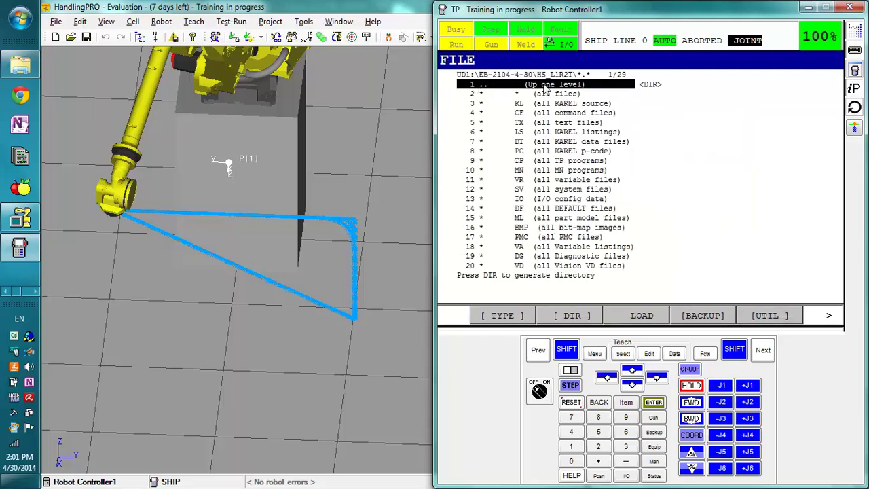
{"action": "left_click", "coordinate": [653, 403]}
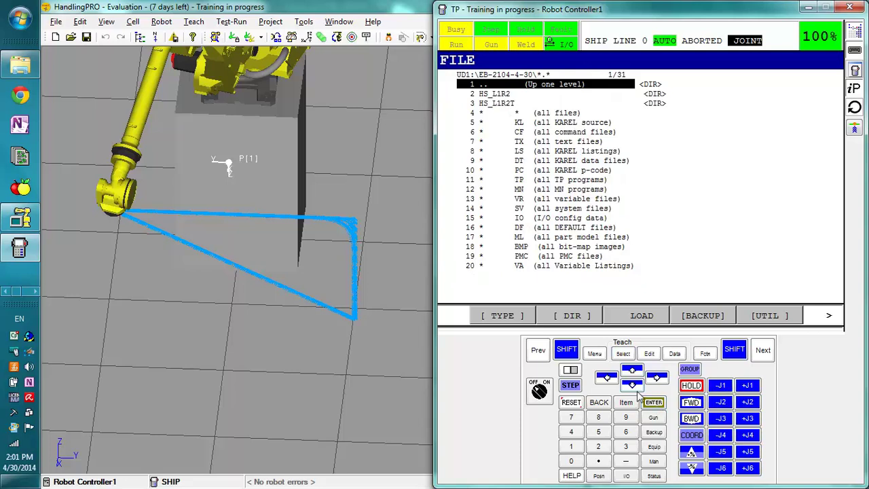
{"action": "left_click", "coordinate": [636, 385]}
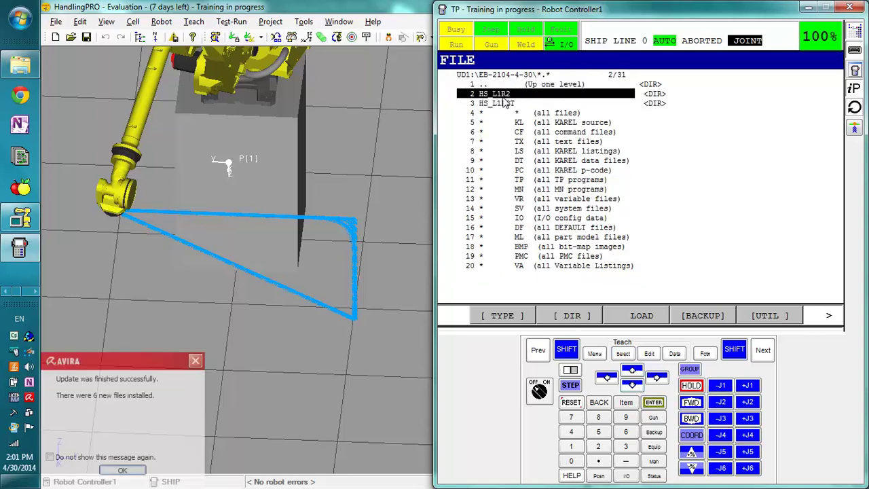
{"action": "left_click", "coordinate": [662, 404]}
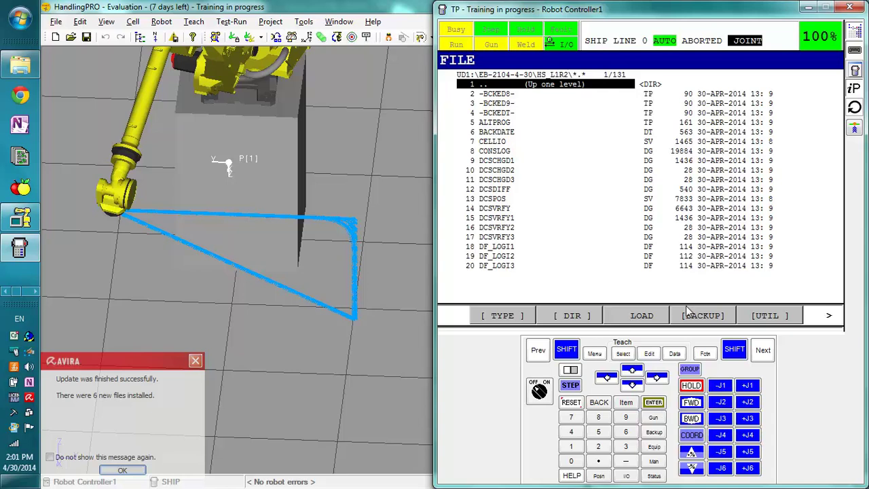
Filter the HS_L1R2 backup listing to show only TP program files
{"action": "left_click", "coordinate": [572, 315]}
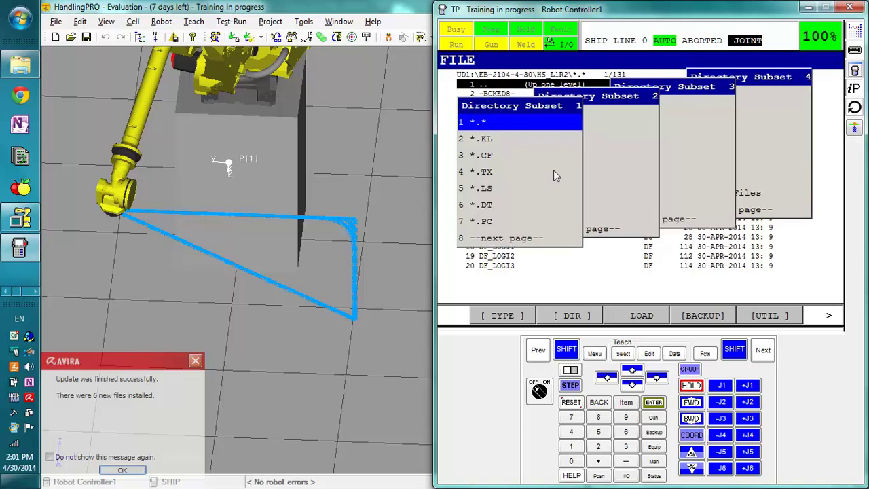
{"action": "left_click", "coordinate": [627, 231]}
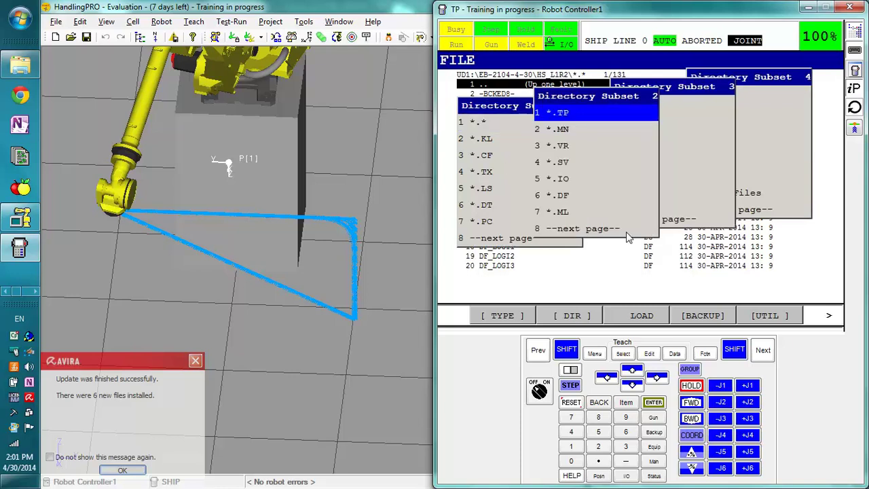
{"action": "left_click", "coordinate": [560, 118]}
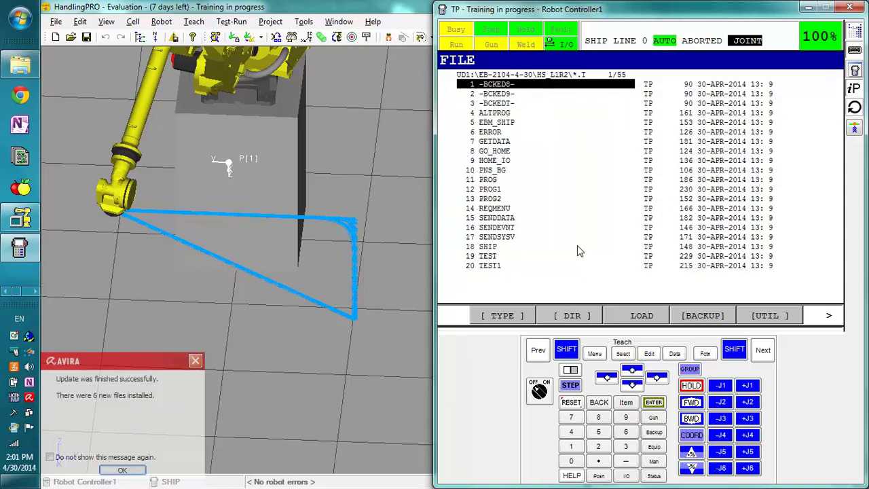
{"action": "left_click", "coordinate": [574, 315]}
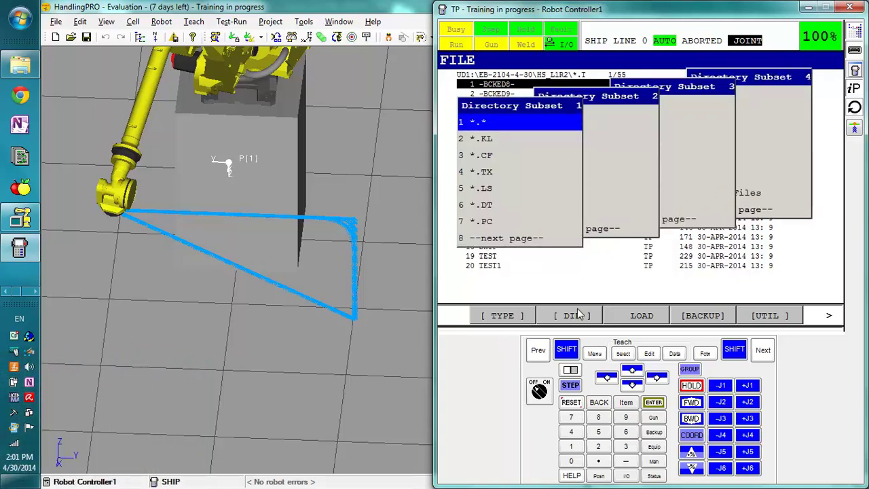
{"action": "left_click", "coordinate": [574, 315]}
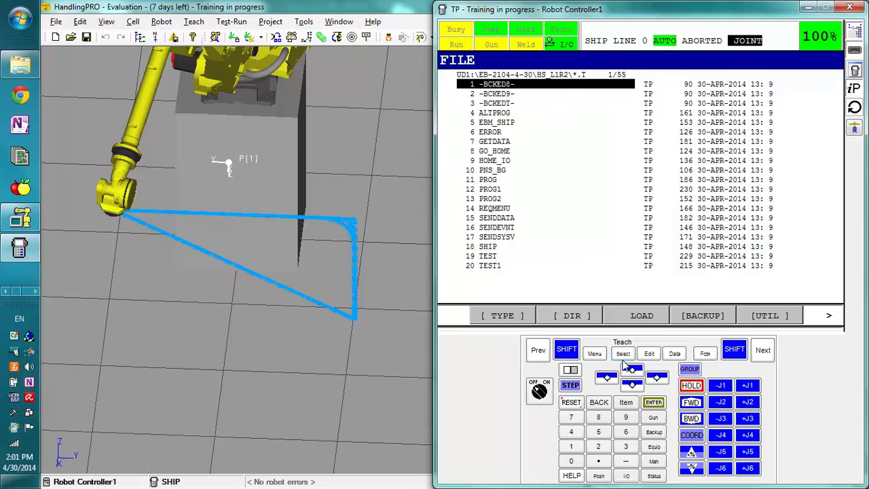
Reset the listing to *.*, then pick '* TP (all TP programs)' to list TP files
{"action": "left_click", "coordinate": [575, 316]}
{"action": "left_click", "coordinate": [655, 403]}
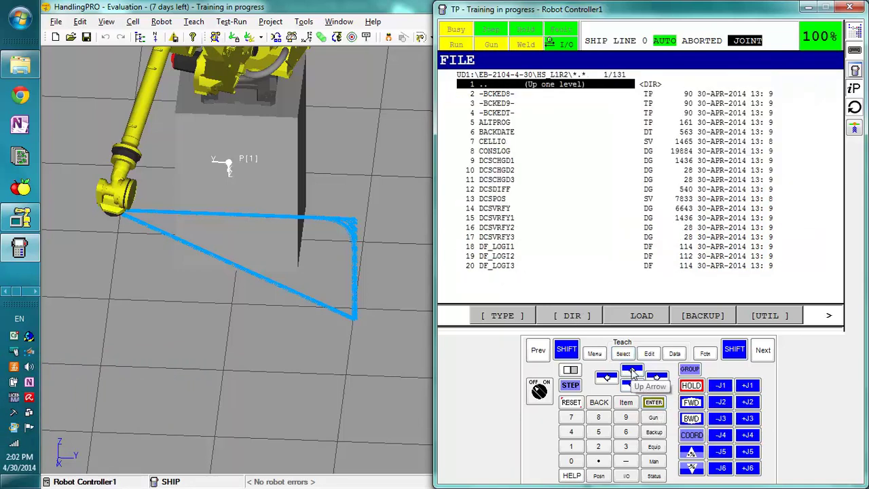
{"action": "left_click", "coordinate": [631, 372]}
{"action": "left_click", "coordinate": [631, 372]}
{"action": "left_click", "coordinate": [631, 372]}
{"action": "left_click", "coordinate": [631, 372]}
{"action": "left_click", "coordinate": [634, 385]}
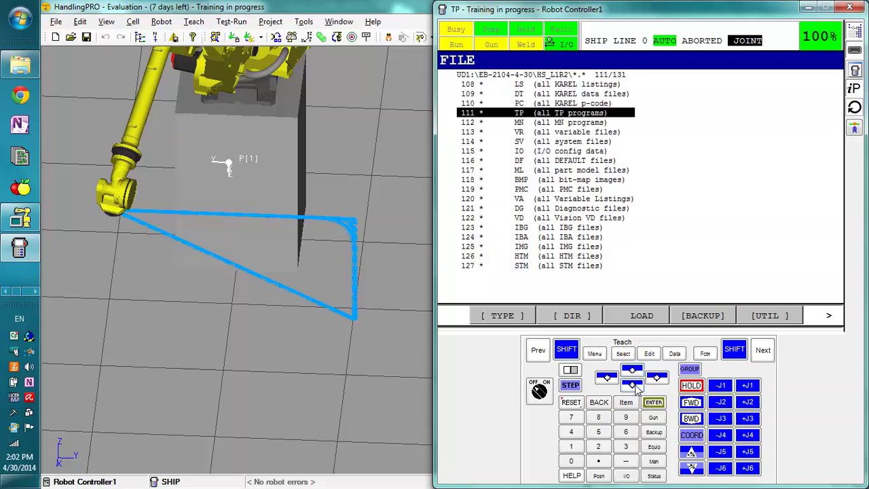
{"action": "left_click", "coordinate": [654, 403]}
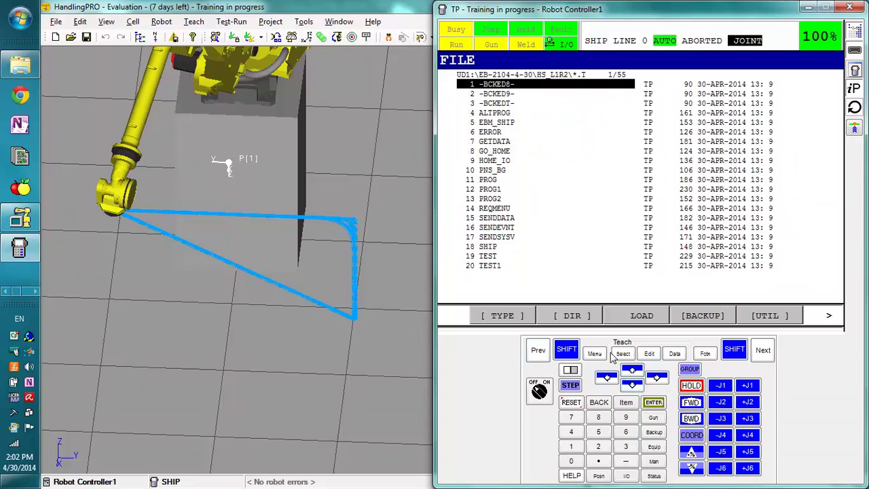
Show all files again and move to the '* TP (all TP programs)' filter entry
{"action": "left_click", "coordinate": [585, 316]}
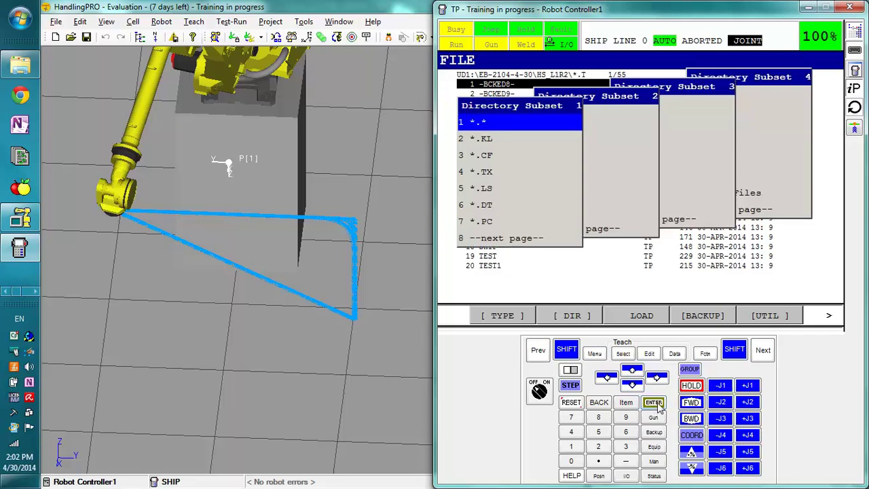
{"action": "left_click", "coordinate": [655, 403]}
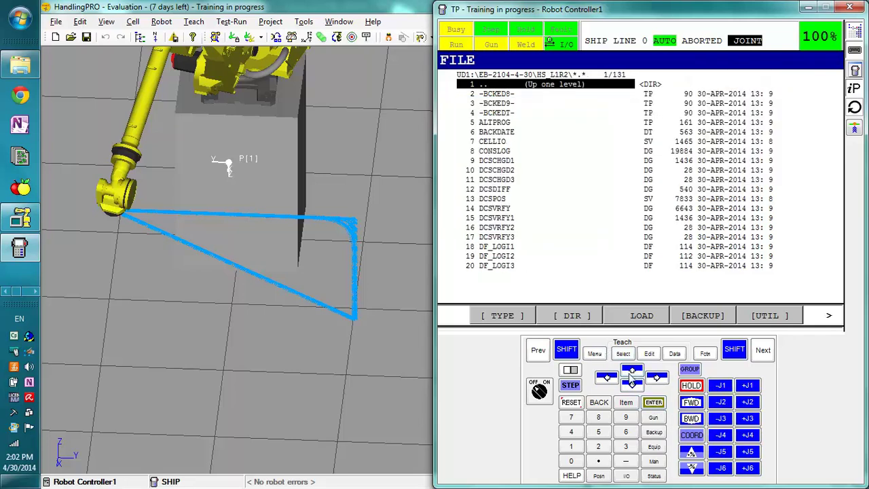
{"action": "left_click", "coordinate": [631, 372]}
{"action": "left_click", "coordinate": [631, 372]}
{"action": "left_click", "coordinate": [631, 372]}
{"action": "left_click", "coordinate": [631, 372]}
{"action": "left_click", "coordinate": [631, 372]}
{"action": "left_click", "coordinate": [632, 372]}
{"action": "left_click", "coordinate": [632, 372]}
{"action": "left_click", "coordinate": [631, 372]}
{"action": "left_click", "coordinate": [632, 372]}
{"action": "left_click", "coordinate": [632, 372]}
{"action": "left_click", "coordinate": [631, 372]}
{"action": "left_click", "coordinate": [631, 372]}
{"action": "left_click", "coordinate": [631, 372]}
{"action": "left_click", "coordinate": [631, 372]}
{"action": "left_click", "coordinate": [631, 372]}
{"action": "left_click", "coordinate": [632, 372]}
{"action": "left_click", "coordinate": [631, 372]}
{"action": "left_click", "coordinate": [632, 372]}
{"action": "left_click", "coordinate": [632, 372]}
{"action": "left_click", "coordinate": [632, 372]}
{"action": "left_click", "coordinate": [631, 372]}
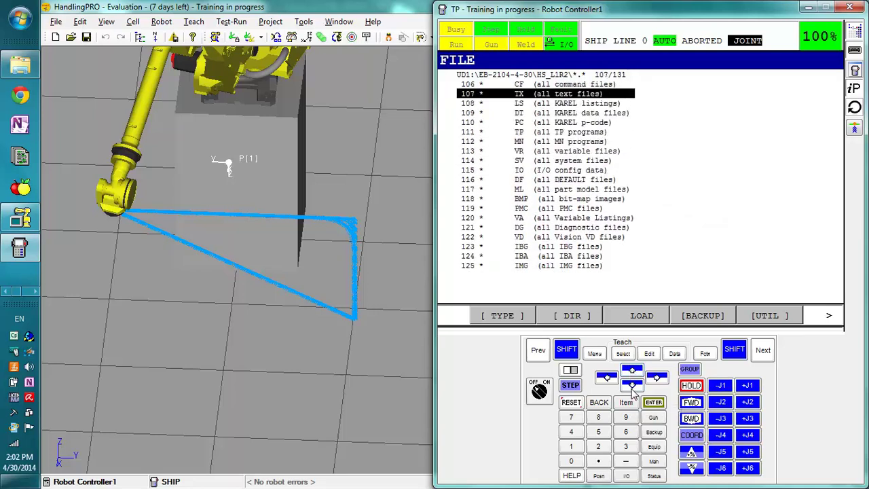
{"action": "left_click", "coordinate": [631, 386]}
{"action": "left_click", "coordinate": [631, 386]}
{"action": "left_click", "coordinate": [632, 386]}
{"action": "left_click", "coordinate": [631, 386]}
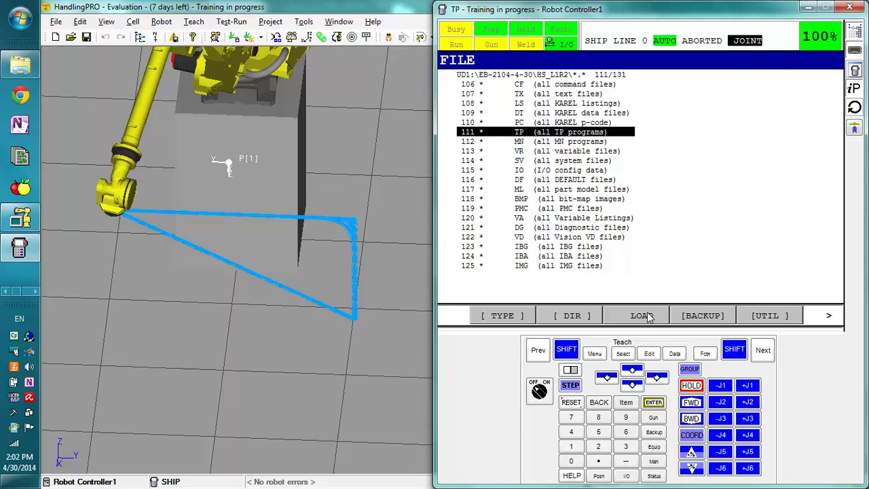
List the TP programs and load TRAINING.TP from the USB backup
{"action": "left_click", "coordinate": [656, 403]}
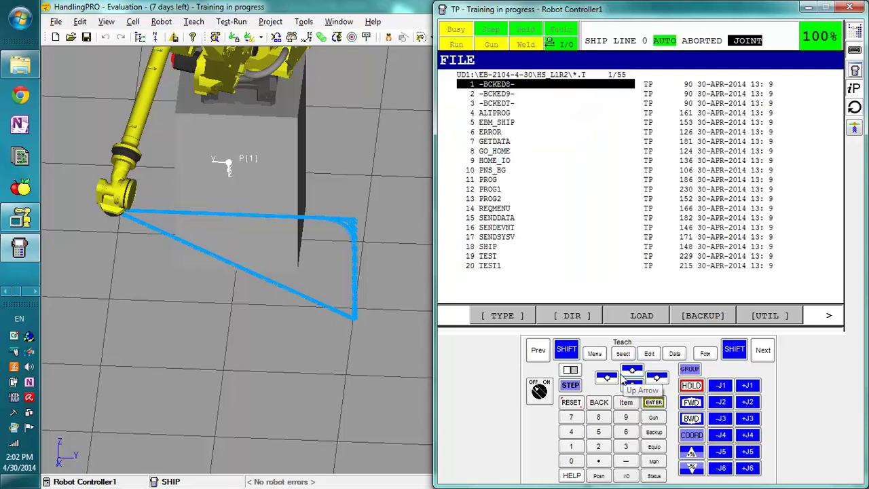
{"action": "left_click", "coordinate": [630, 372]}
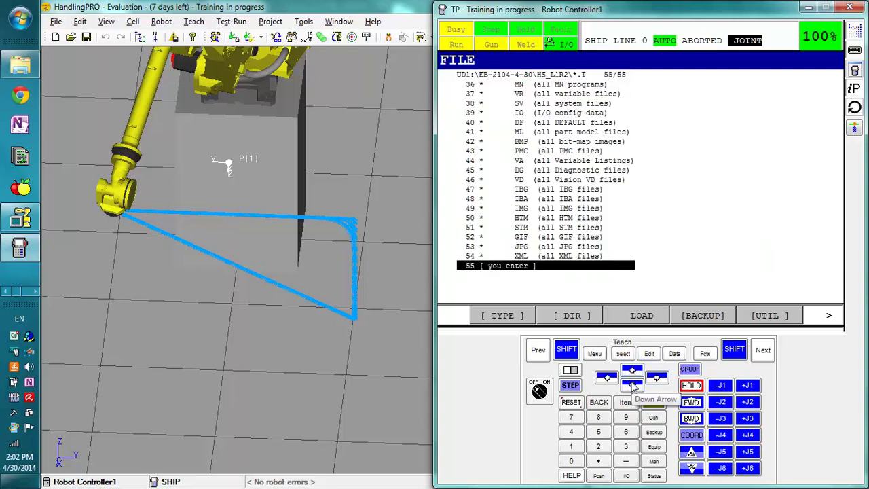
{"action": "left_click", "coordinate": [632, 385]}
{"action": "left_click", "coordinate": [566, 348]}
{"action": "left_click", "coordinate": [631, 385]}
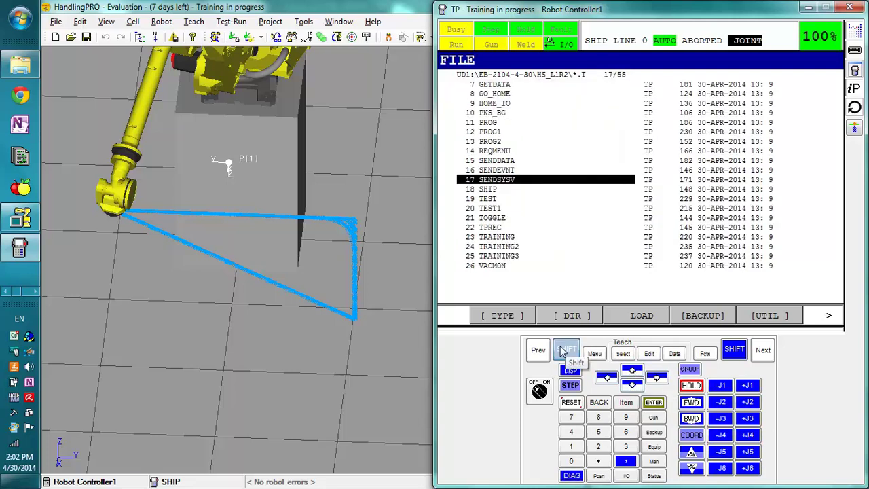
{"action": "left_click", "coordinate": [563, 351]}
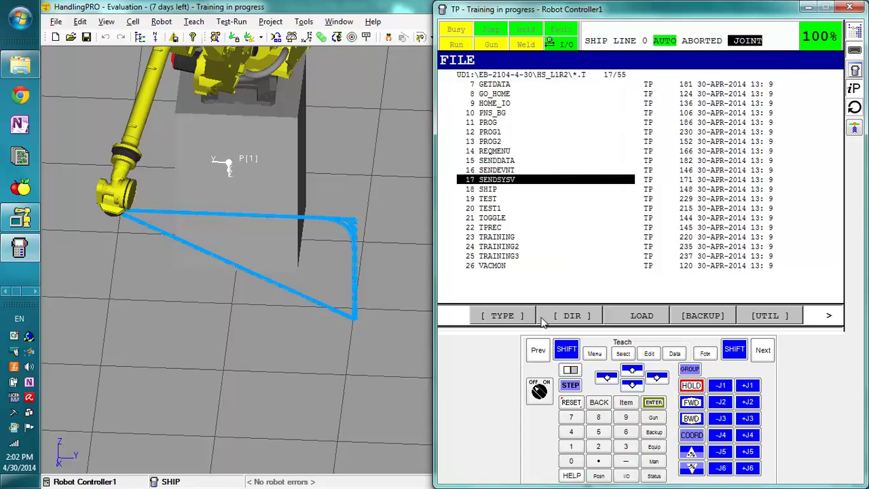
{"action": "left_click", "coordinate": [501, 237]}
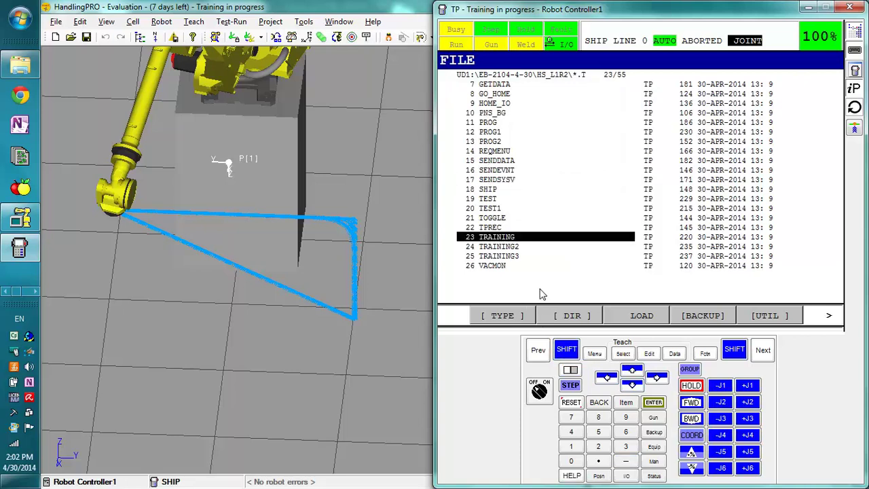
{"action": "left_click", "coordinate": [641, 316]}
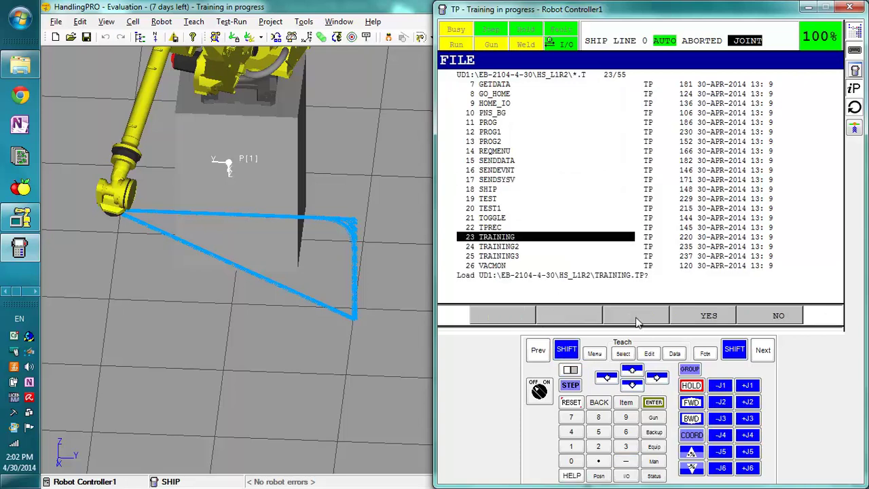
{"action": "left_click", "coordinate": [706, 318]}
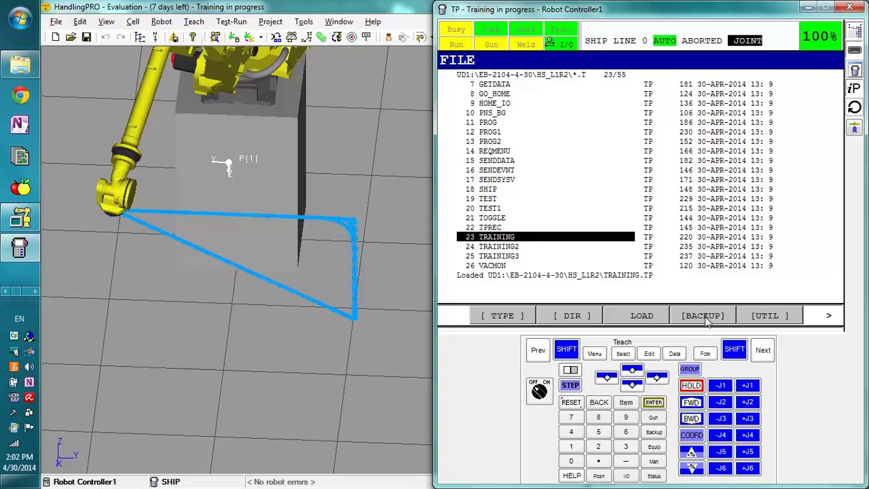
Load TRAINING2.TP from USB, overwriting the existing TRAINING2 program
{"action": "left_click", "coordinate": [509, 249]}
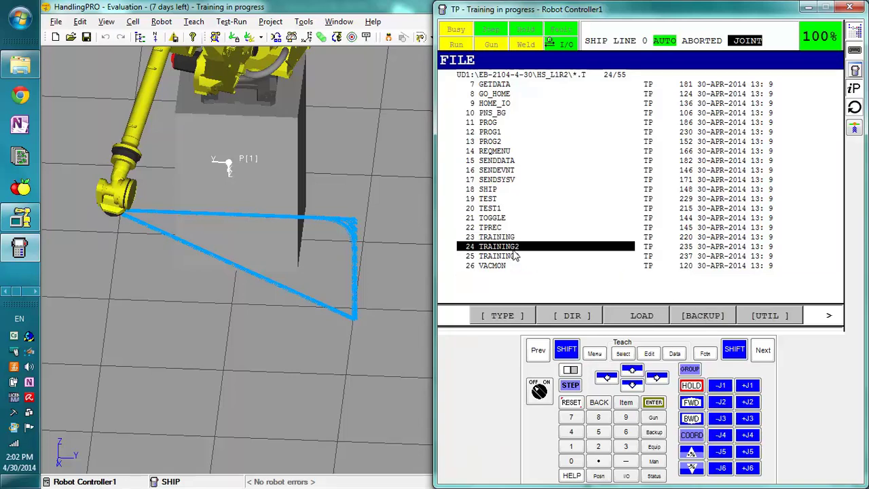
{"action": "left_click", "coordinate": [648, 320]}
{"action": "left_click", "coordinate": [703, 319]}
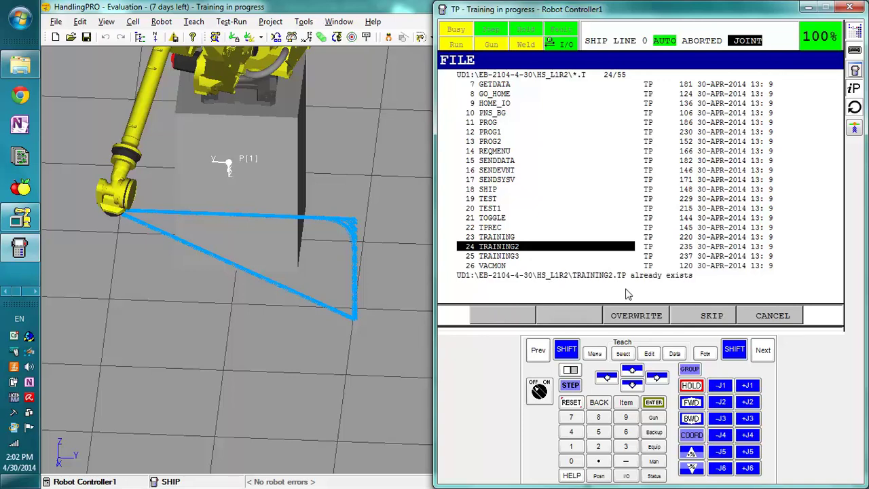
{"action": "left_click", "coordinate": [635, 320]}
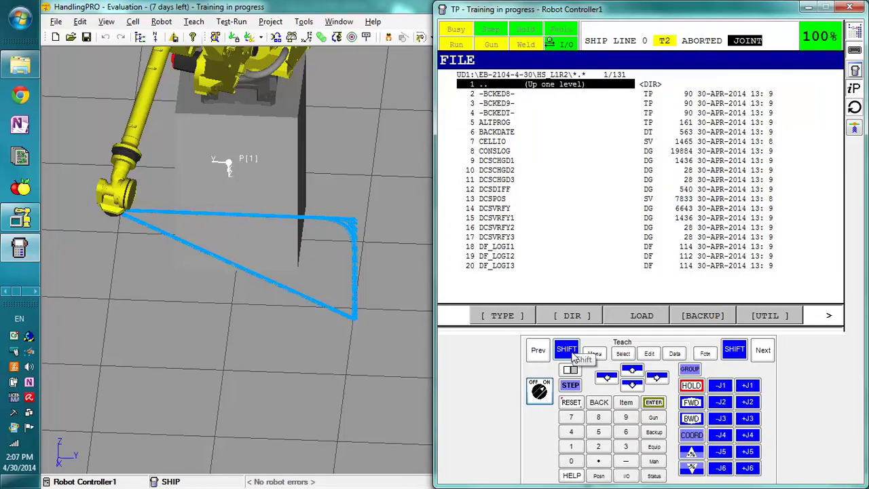
Page down to 90 SYSVARS and try loading SYSVARS.SV outside Controlled Start
{"action": "left_click", "coordinate": [570, 352]}
{"action": "left_click", "coordinate": [632, 386]}
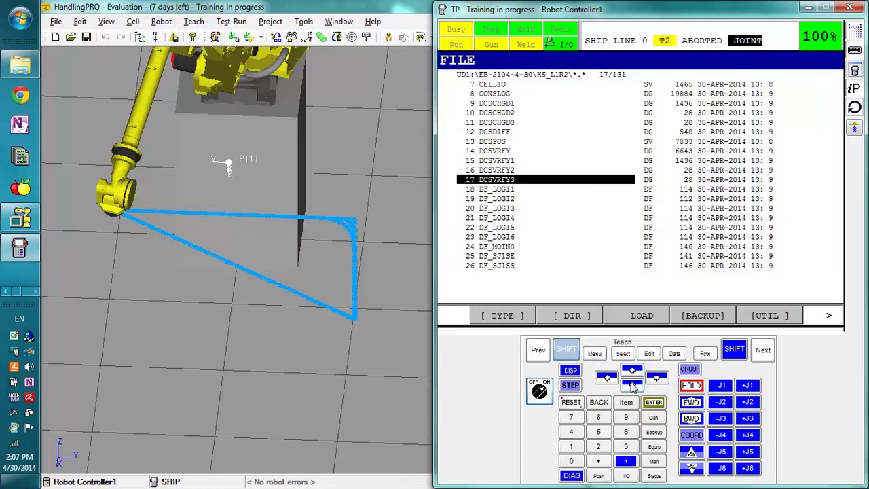
{"action": "left_click", "coordinate": [632, 386]}
{"action": "left_click", "coordinate": [631, 386]}
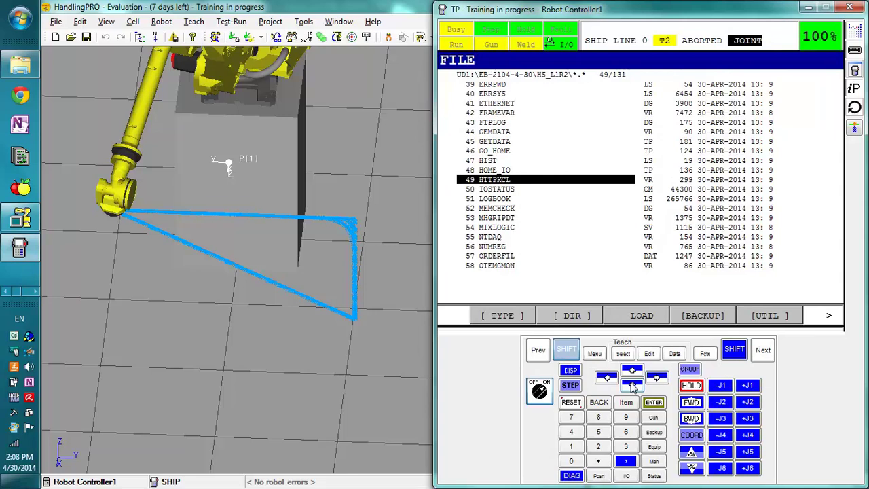
{"action": "left_click", "coordinate": [631, 386]}
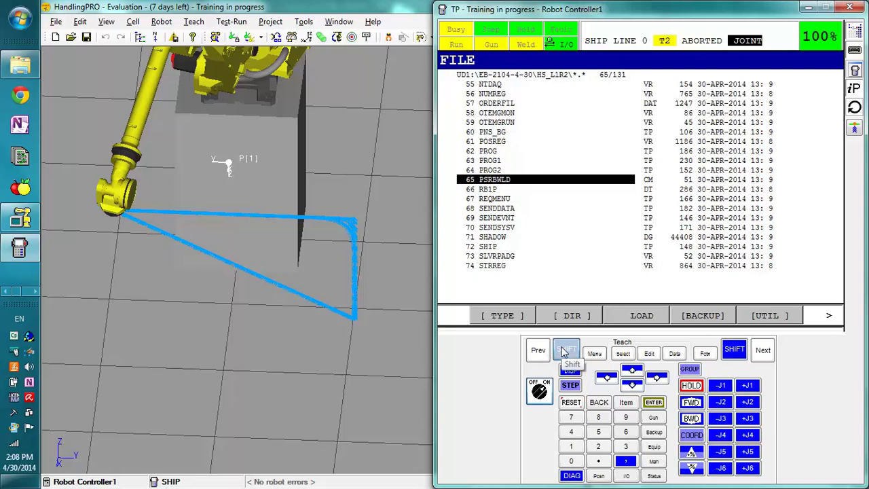
{"action": "left_click", "coordinate": [635, 386]}
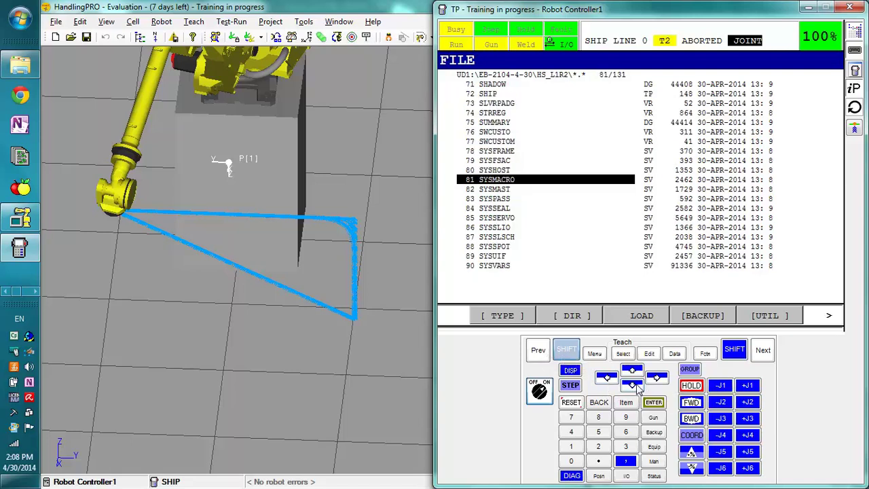
{"action": "left_click", "coordinate": [494, 267]}
{"action": "left_click", "coordinate": [570, 351]}
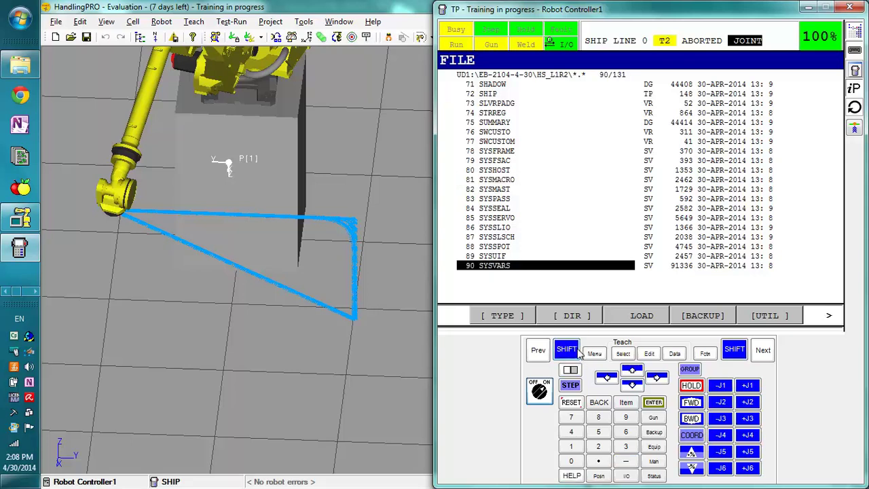
{"action": "left_click", "coordinate": [645, 320]}
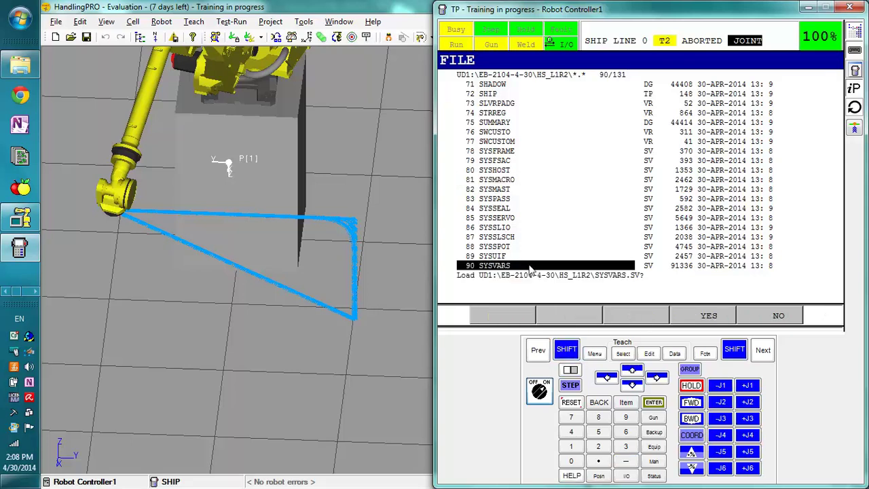
{"action": "left_click", "coordinate": [708, 319]}
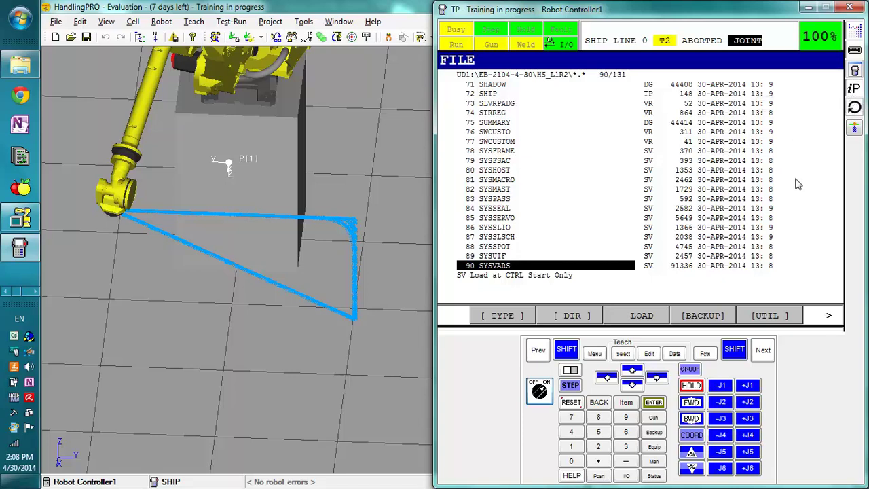
Bring up the second page of the FCTN menu for the Controlled Start restart
{"action": "left_click", "coordinate": [705, 354]}
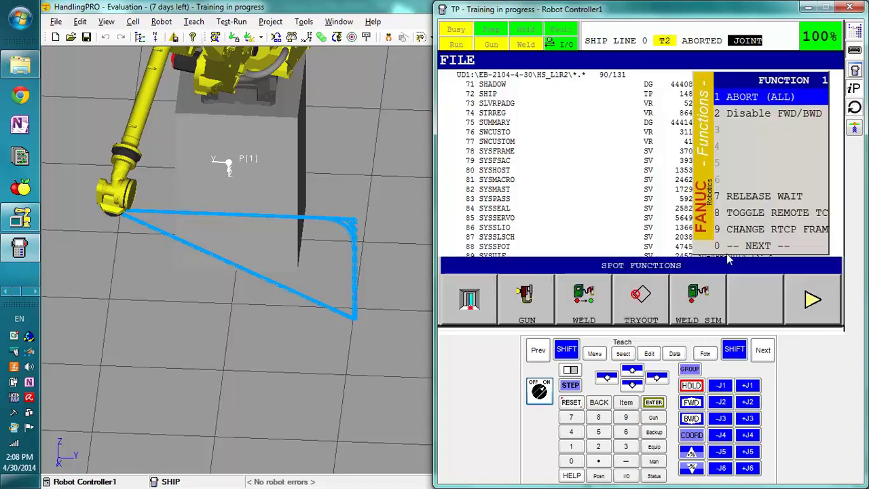
{"action": "left_click", "coordinate": [755, 246]}
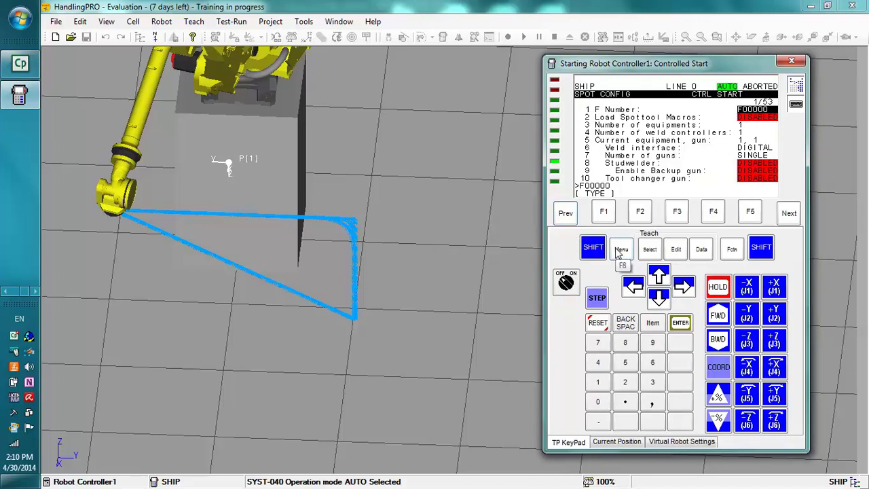
Open the Controlled Start File screen and enter the HS_L1R2 folder on UD1
{"action": "left_click", "coordinate": [621, 250]}
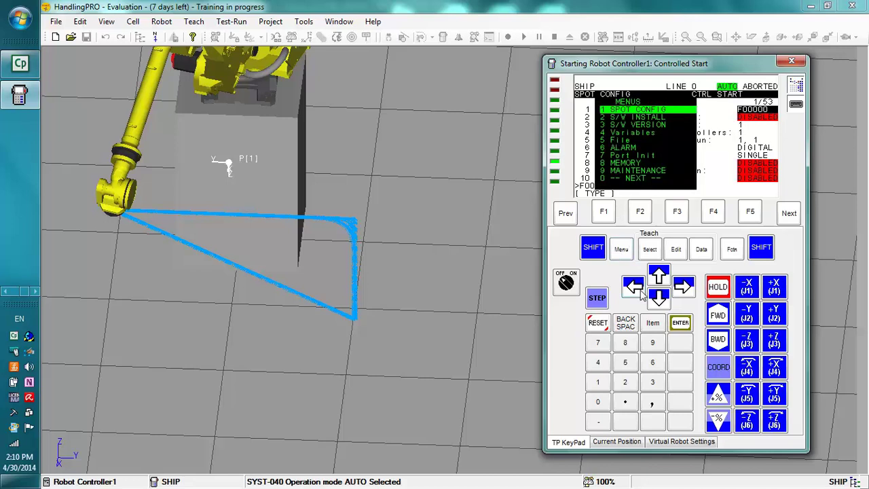
{"action": "left_click", "coordinate": [625, 364]}
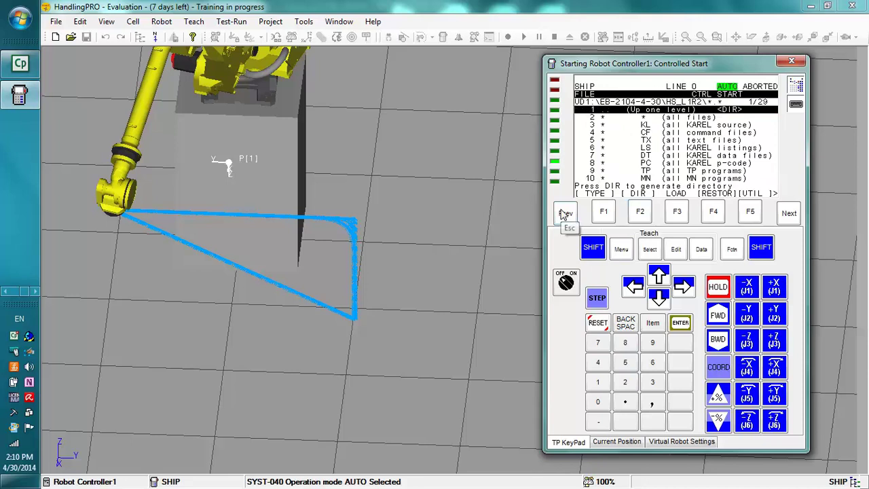
{"action": "left_click", "coordinate": [680, 324]}
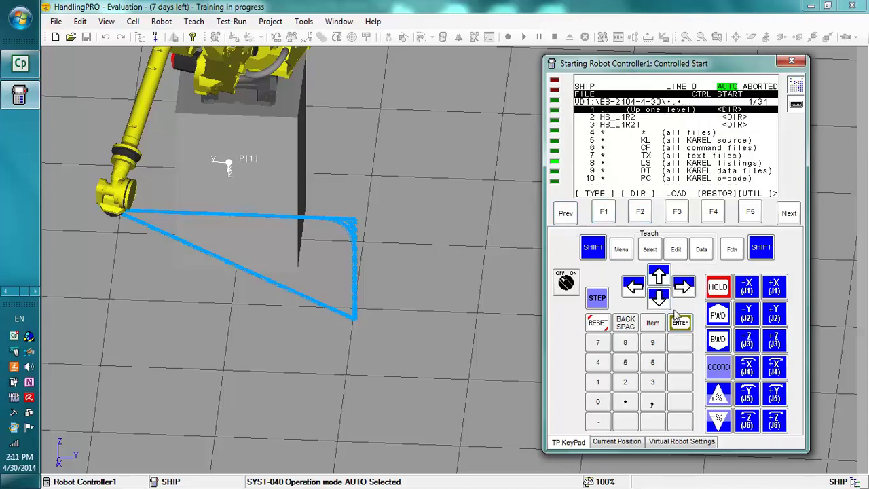
{"action": "left_click", "coordinate": [659, 299]}
{"action": "key", "text": "Return"}
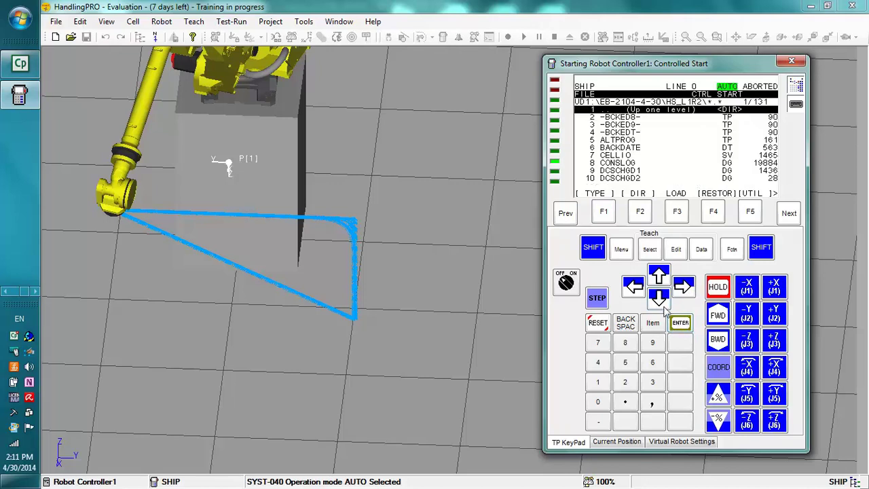
Page down the backup file list to the 90 SYSVARS entry
{"action": "key", "text": "shift"}
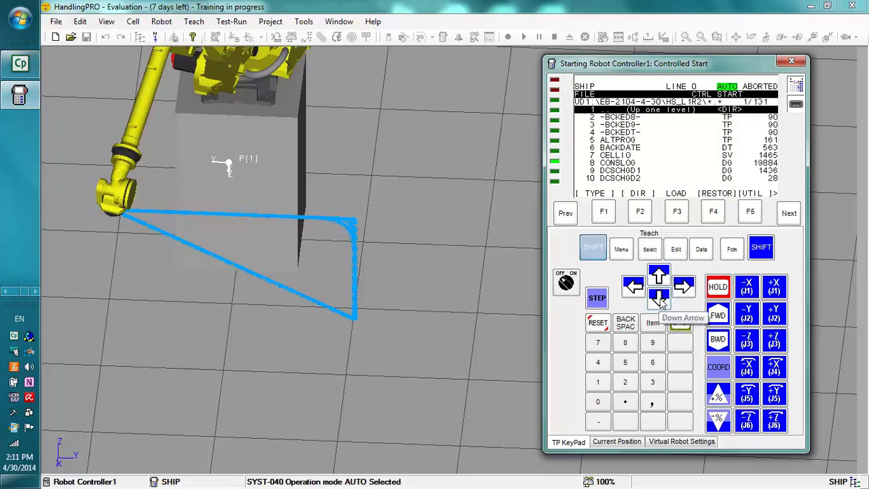
{"action": "left_click", "coordinate": [659, 299]}
{"action": "left_click", "coordinate": [659, 299]}
{"action": "left_click", "coordinate": [660, 299]}
{"action": "left_click", "coordinate": [660, 298]}
{"action": "left_click", "coordinate": [659, 299]}
{"action": "left_click", "coordinate": [660, 299]}
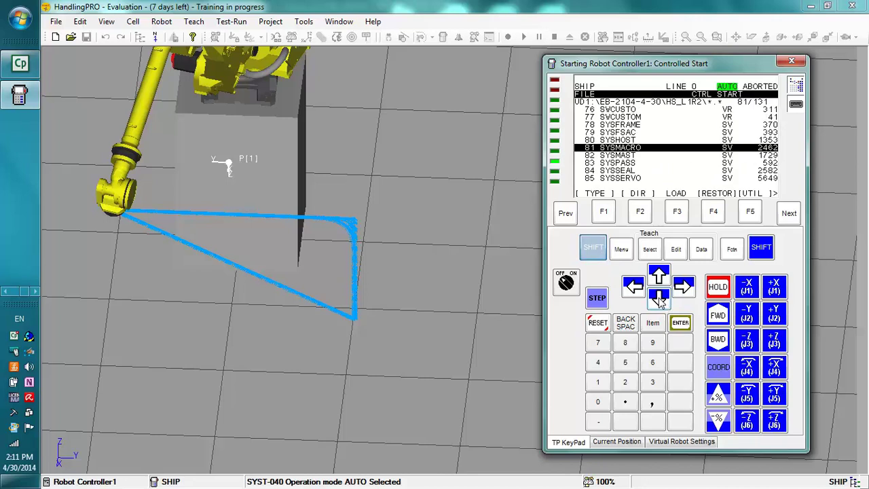
{"action": "left_click", "coordinate": [659, 298]}
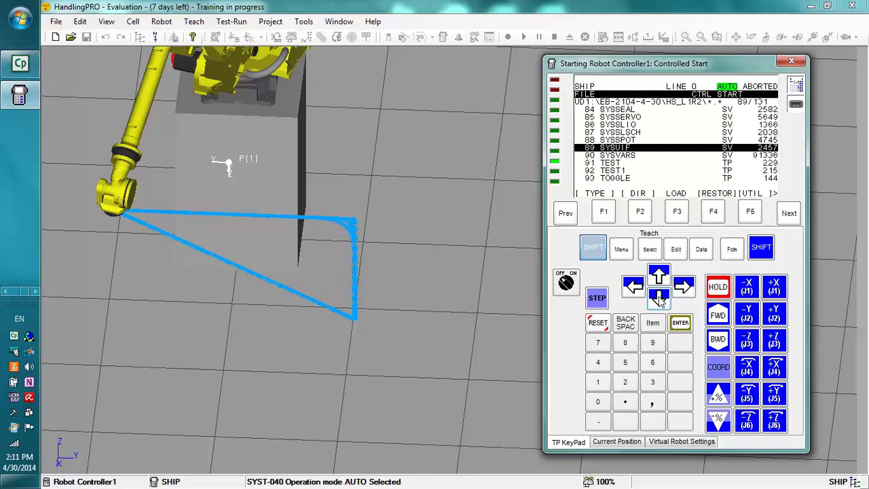
{"action": "left_click", "coordinate": [603, 251]}
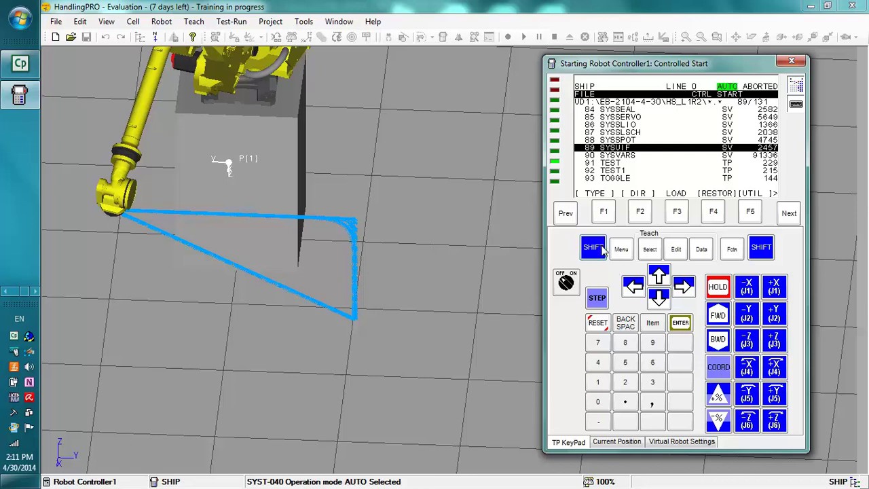
{"action": "left_click", "coordinate": [650, 301]}
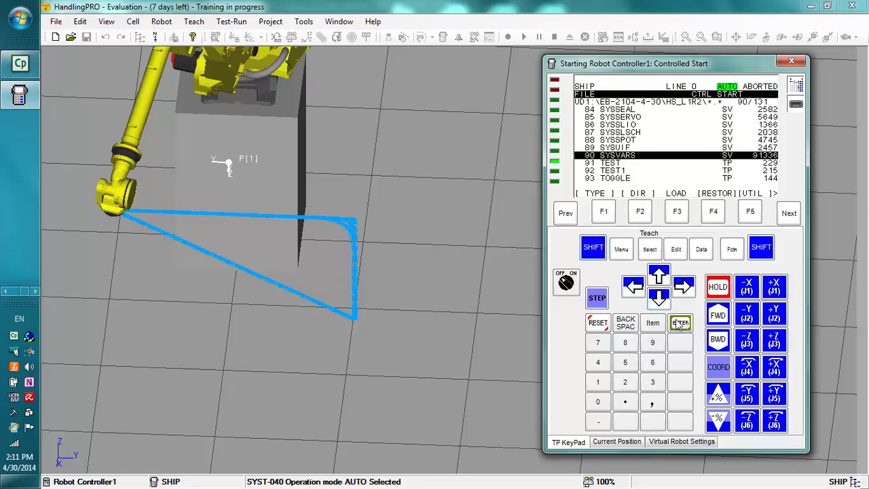
Load and convert SYSVARS.SV from USB, then cold start the controller
{"action": "left_click", "coordinate": [686, 215]}
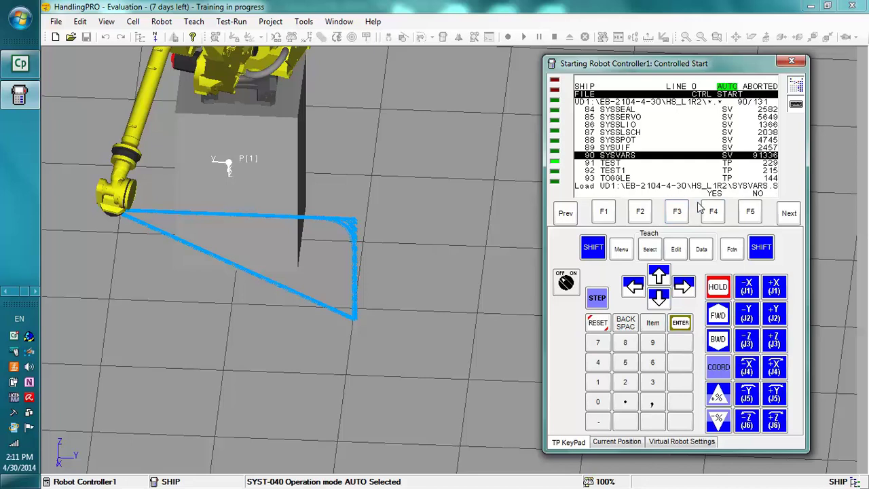
{"action": "left_click", "coordinate": [713, 214]}
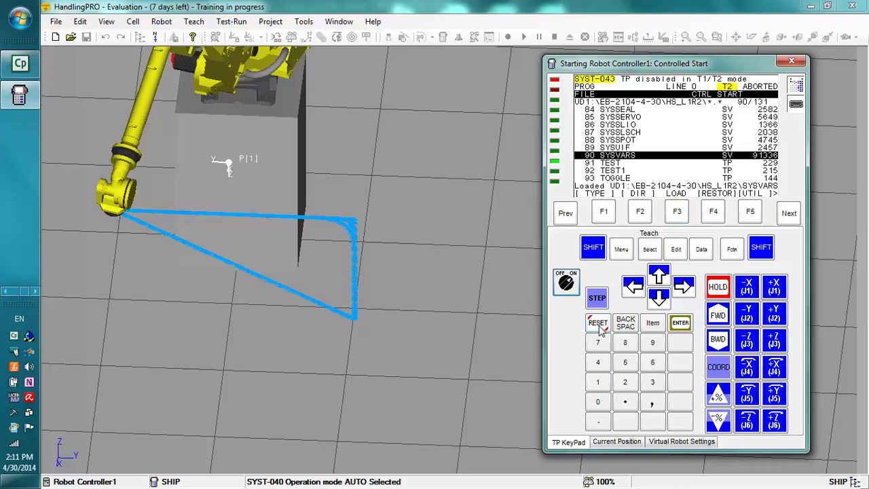
{"action": "left_click", "coordinate": [678, 215]}
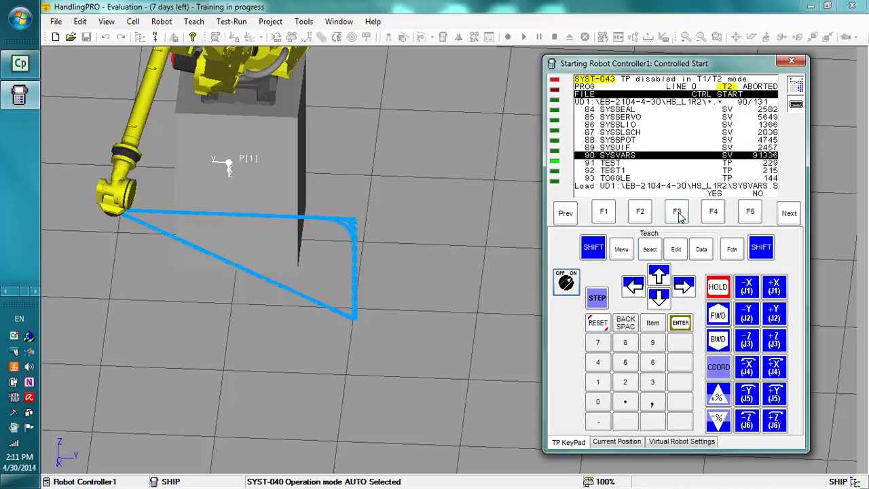
{"action": "left_click", "coordinate": [714, 212]}
{"action": "left_click", "coordinate": [713, 213]}
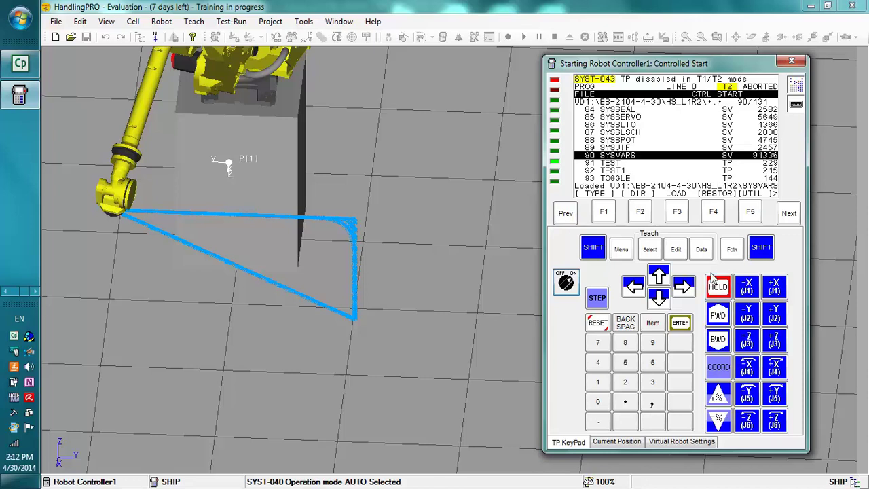
{"action": "left_click", "coordinate": [731, 256]}
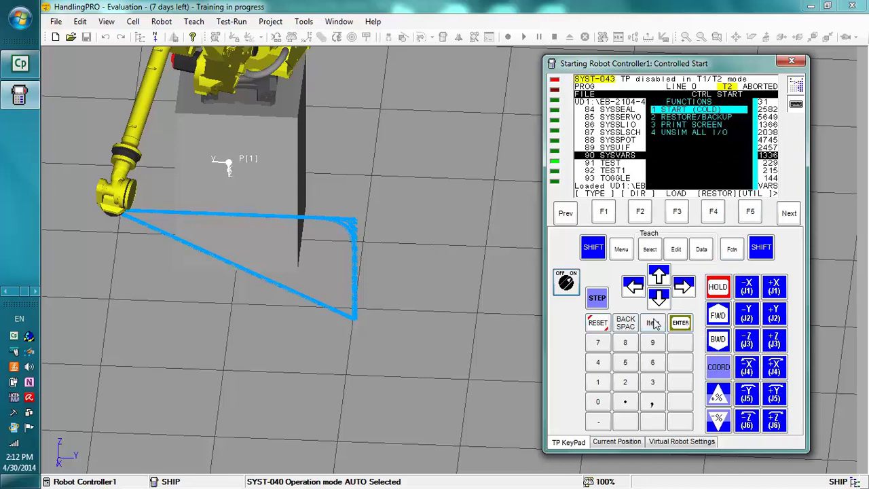
{"action": "left_click", "coordinate": [680, 324]}
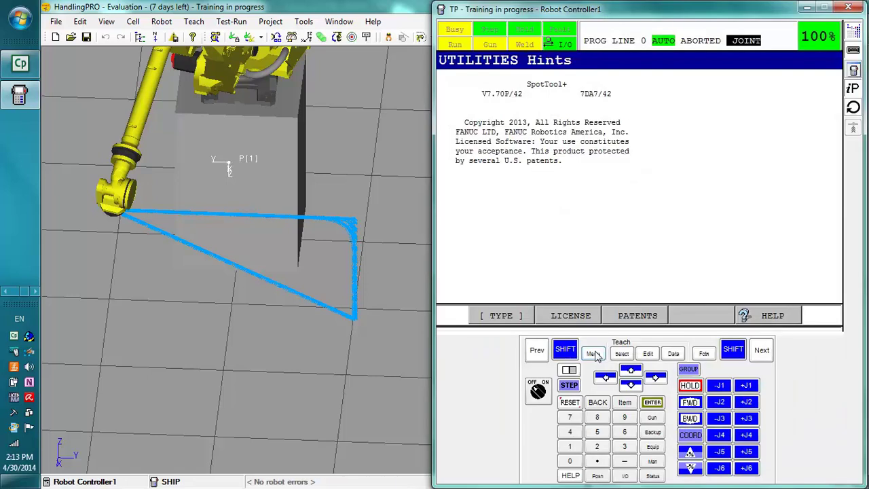
Go to MENU > 7 FILE > 1 File to show the FILE screen for UD1:\EB-2104-4-30\HS_L1R2\
{"action": "left_click", "coordinate": [593, 353]}
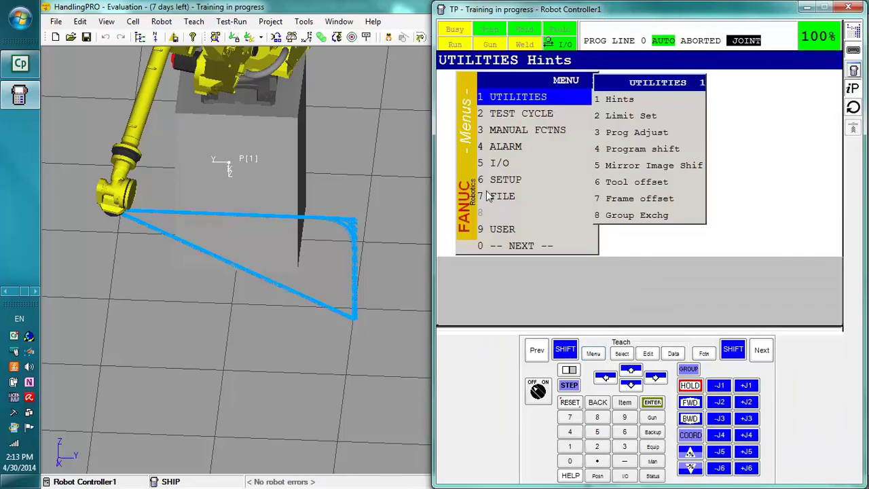
{"action": "left_click", "coordinate": [497, 196]}
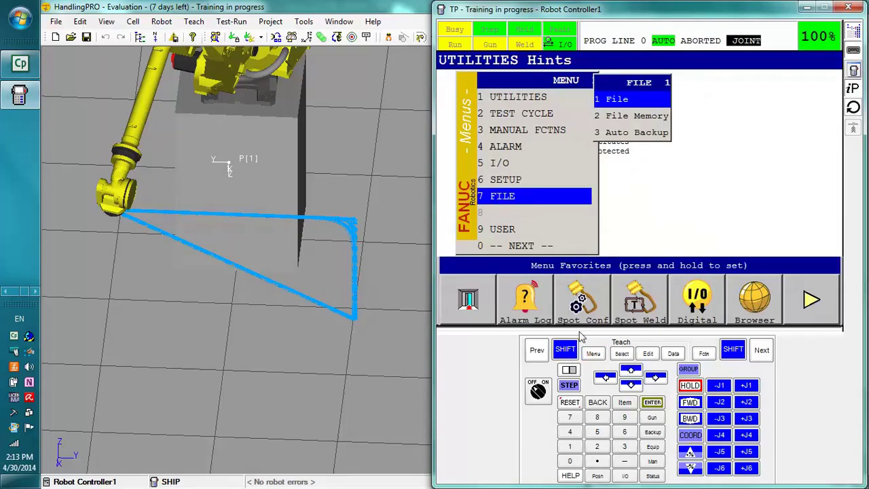
{"action": "left_click", "coordinate": [652, 402]}
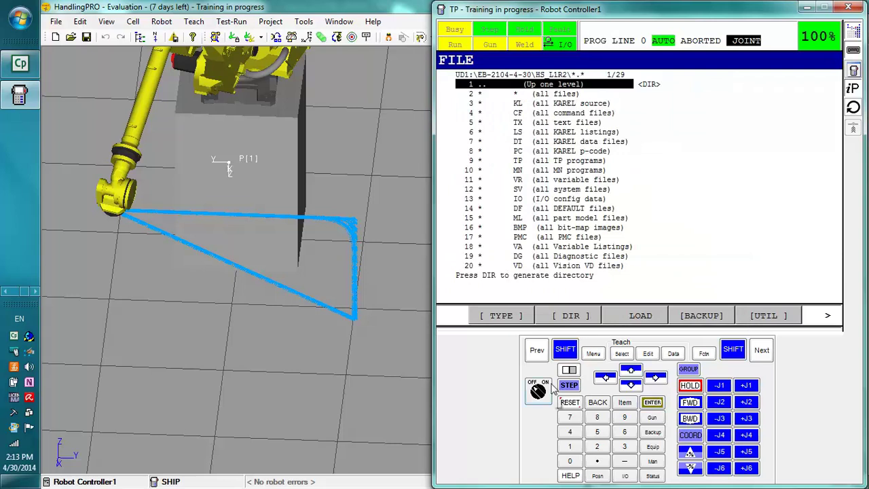
Bring up the BACKUP choices list and turn the mode switch from AUTO to T2
{"action": "left_click", "coordinate": [769, 317]}
{"action": "left_click", "coordinate": [689, 315]}
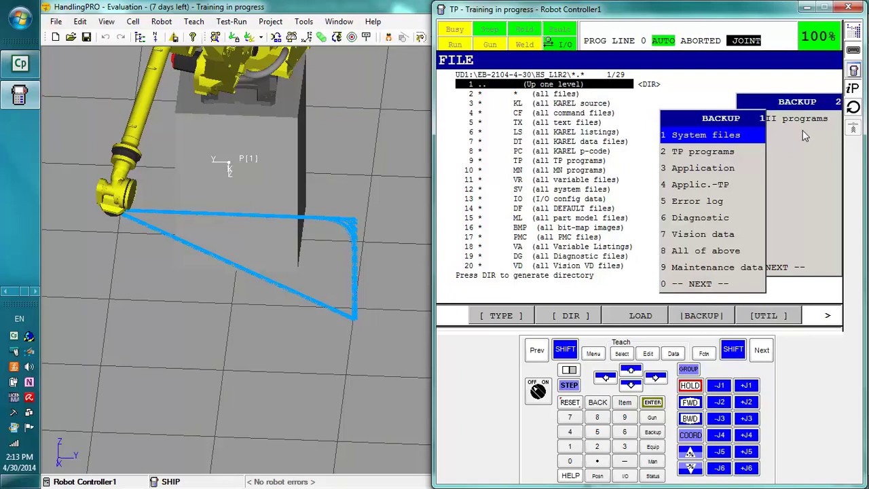
{"action": "left_click", "coordinate": [537, 391]}
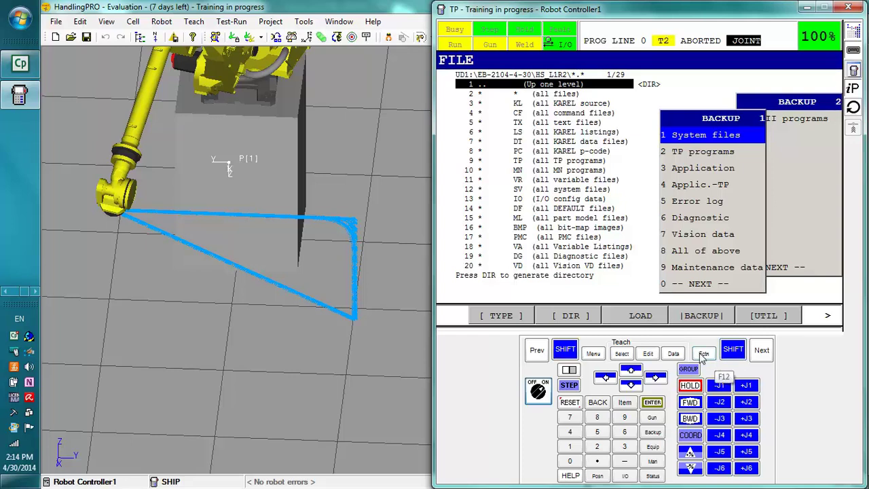
Close the BACKUP popup without backing up, view FCTN page 2, then close FCTN
{"action": "left_click", "coordinate": [541, 355]}
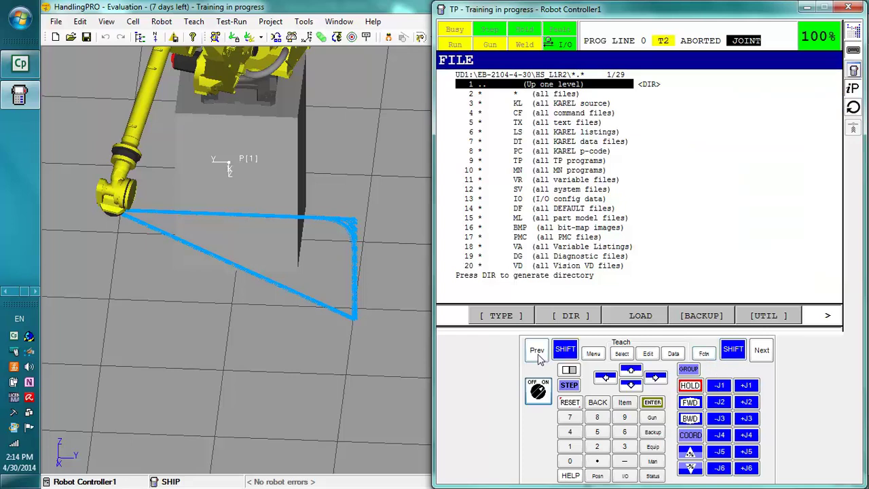
{"action": "left_click", "coordinate": [704, 355]}
{"action": "left_click", "coordinate": [755, 248]}
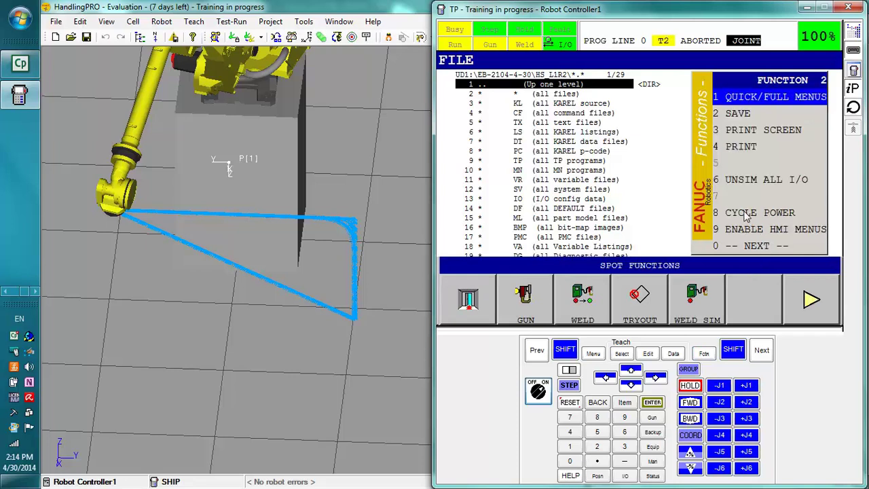
{"action": "left_click", "coordinate": [537, 350]}
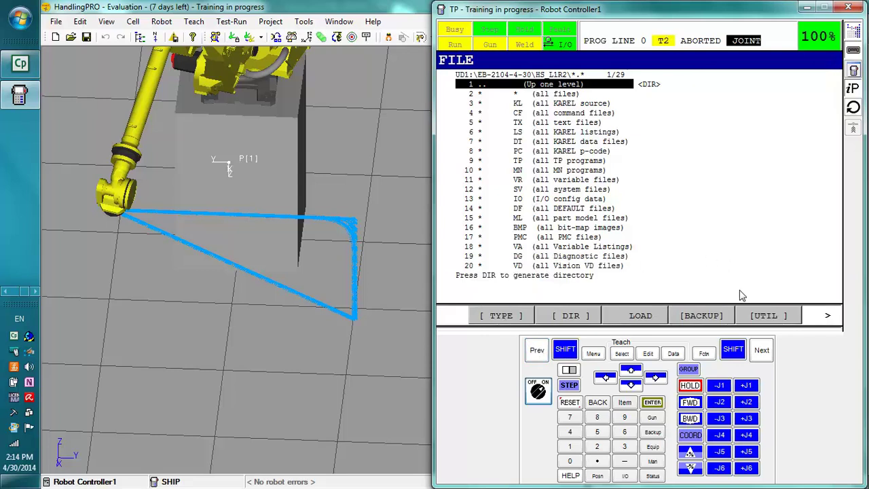